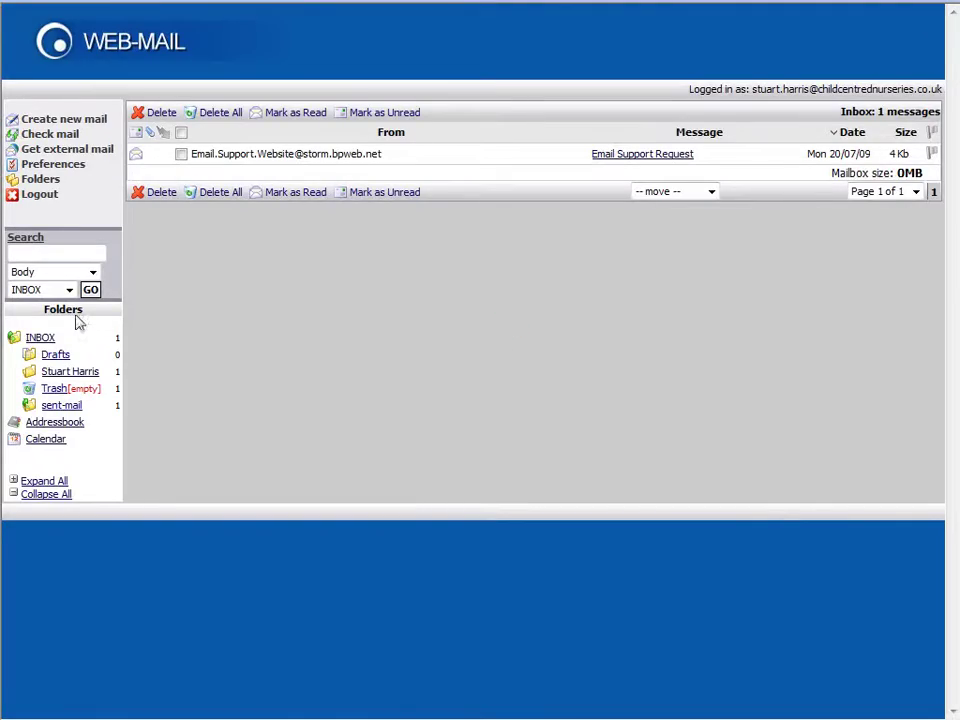
Step: Open the calendar, check its day view for the current date, and return to the July 2009 month view
{"action": "left_click", "coordinate": [50, 440]}
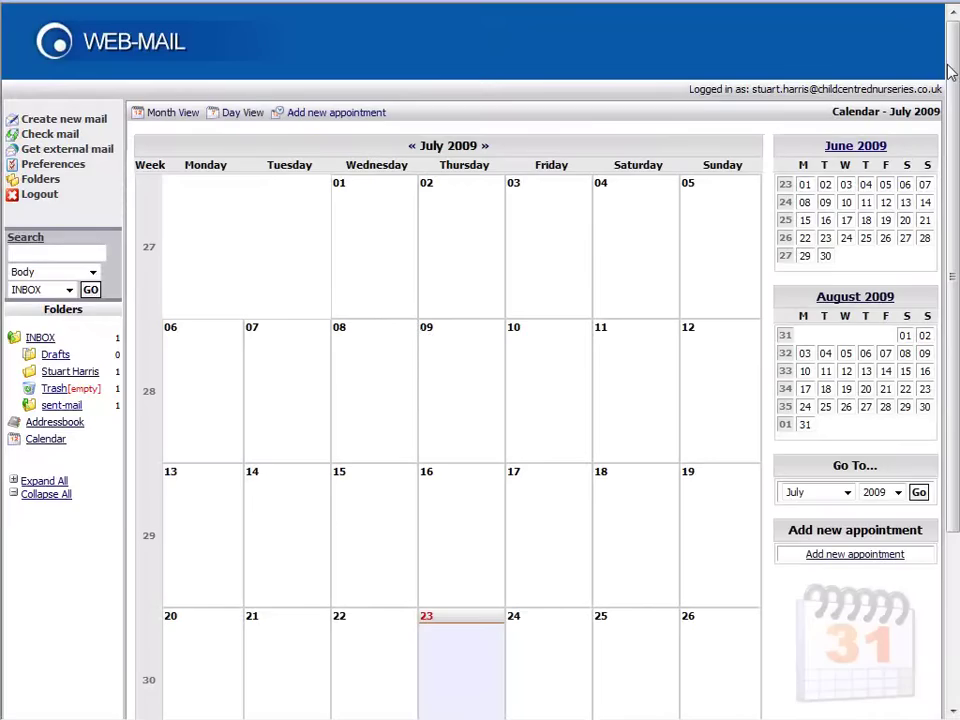
{"action": "left_click_drag", "start_coordinate": [950, 70], "coordinate": [948, 128]}
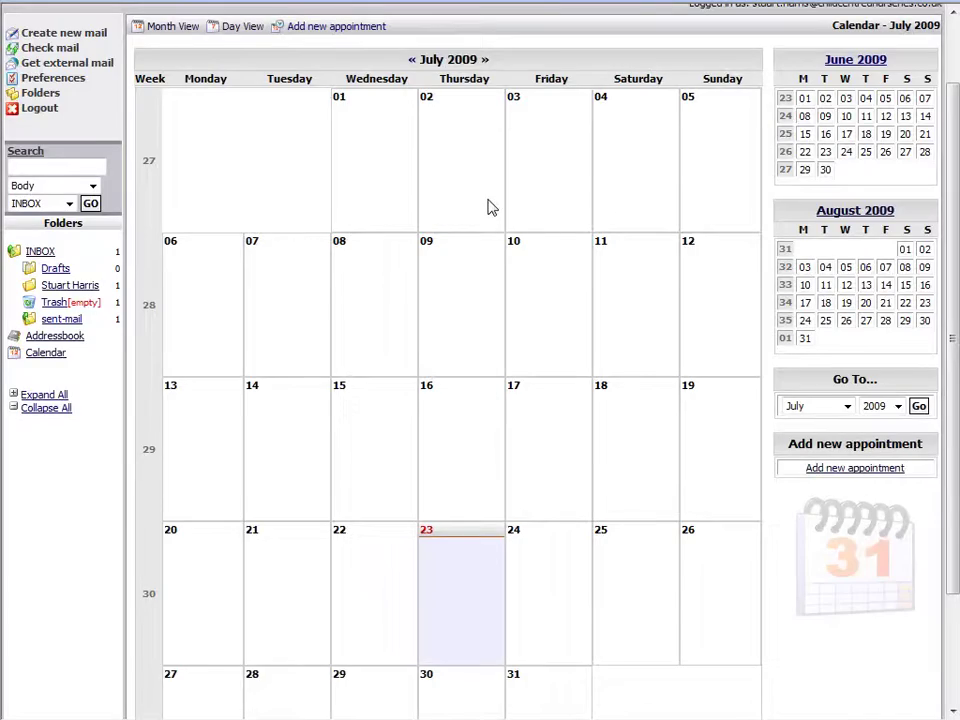
{"action": "left_click", "coordinate": [175, 30]}
{"action": "left_click", "coordinate": [236, 30]}
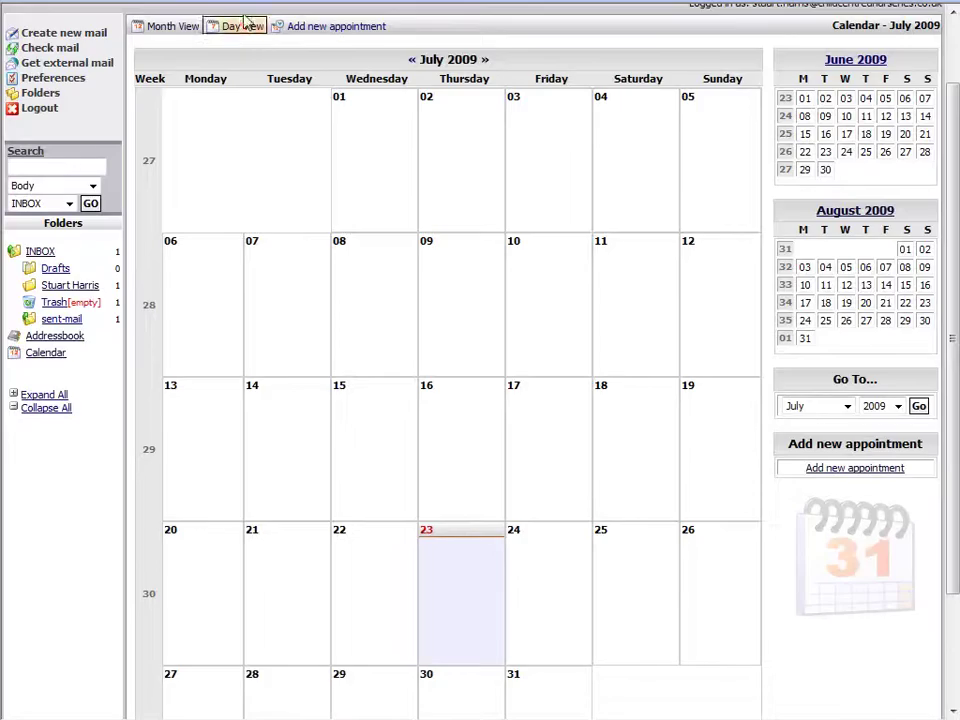
{"action": "left_click", "coordinate": [242, 22]}
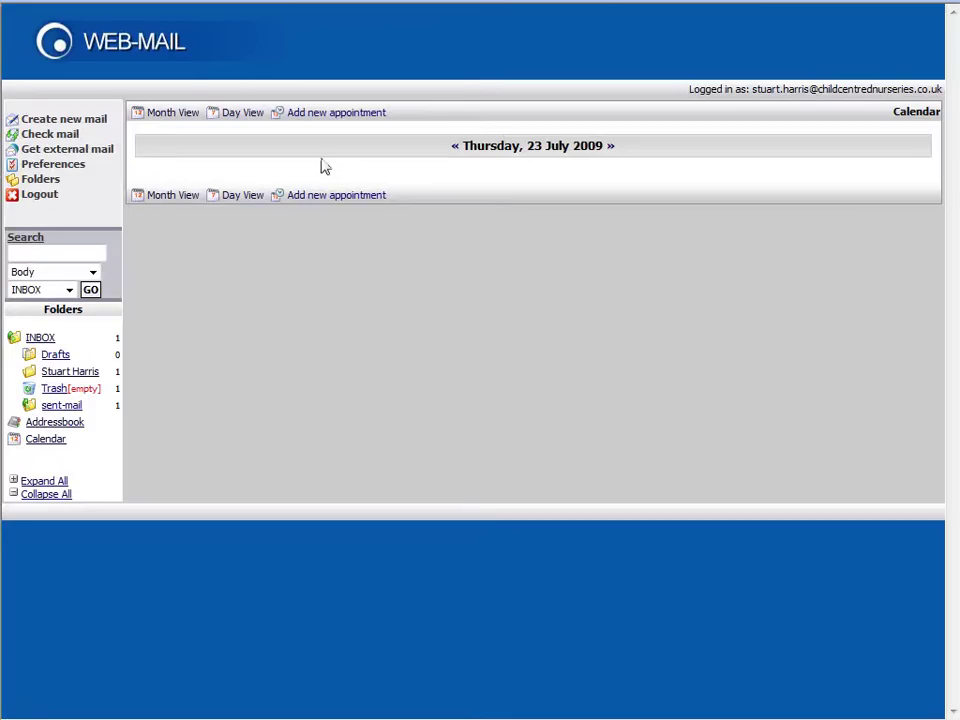
{"action": "left_click", "coordinate": [190, 115]}
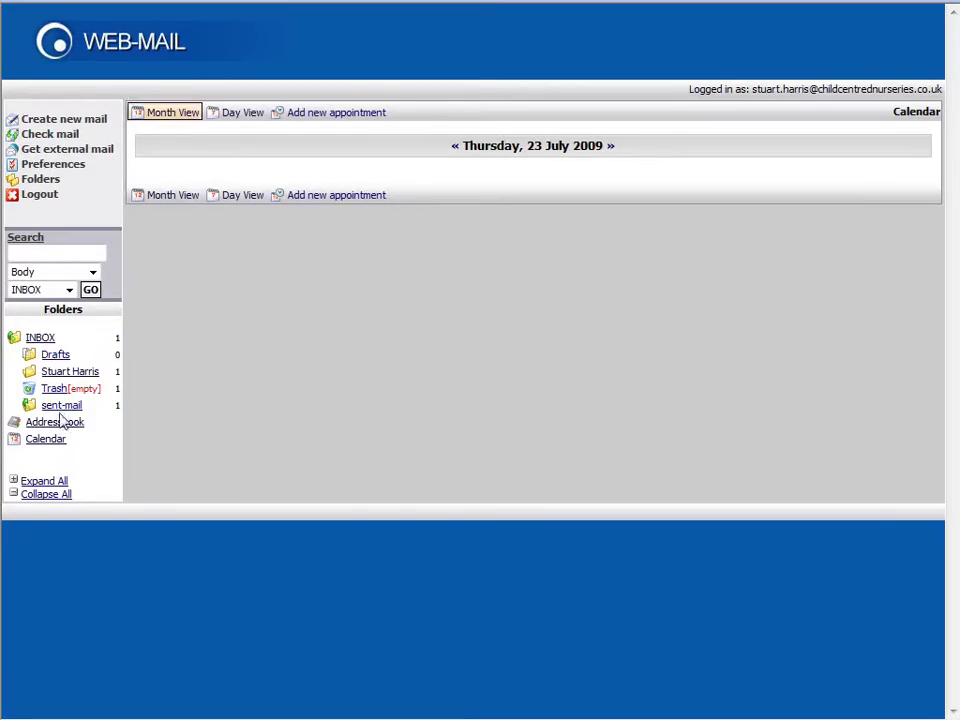
{"action": "left_click", "coordinate": [42, 442]}
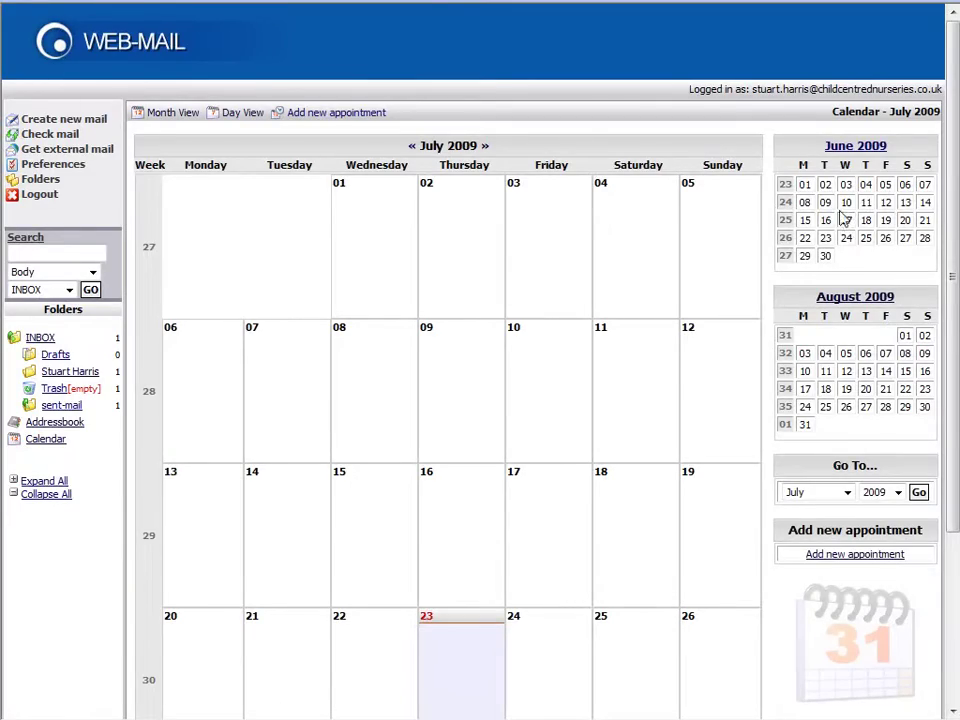
Step: Browse the neighbouring months June 2009 and August 2009, returning to July 2009 after each
{"action": "left_click", "coordinate": [856, 148]}
{"action": "left_click", "coordinate": [850, 147]}
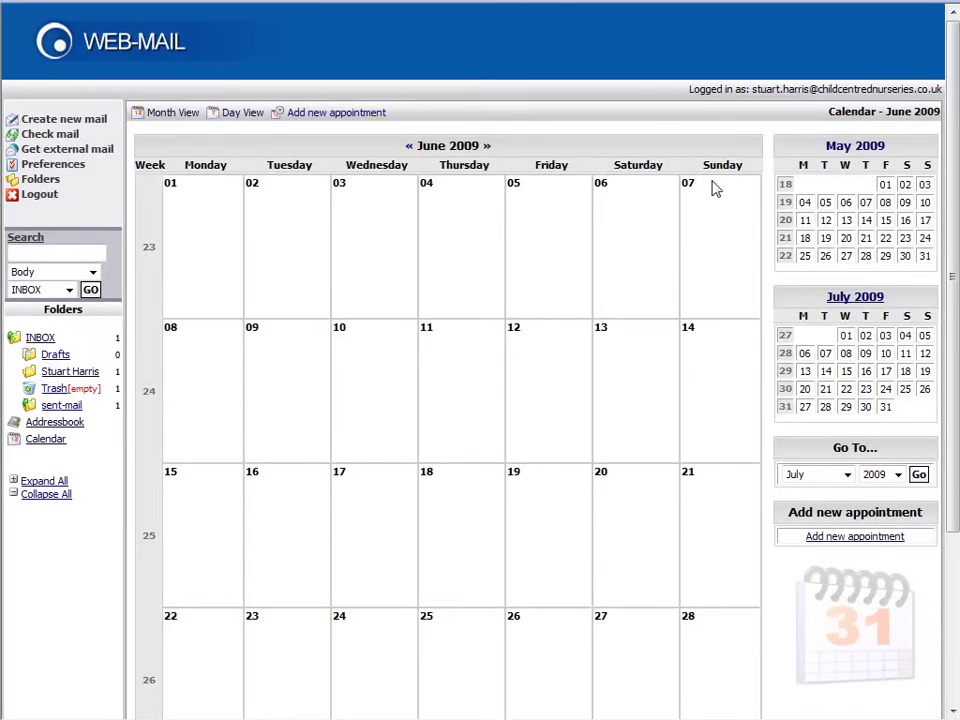
{"action": "left_click", "coordinate": [46, 440]}
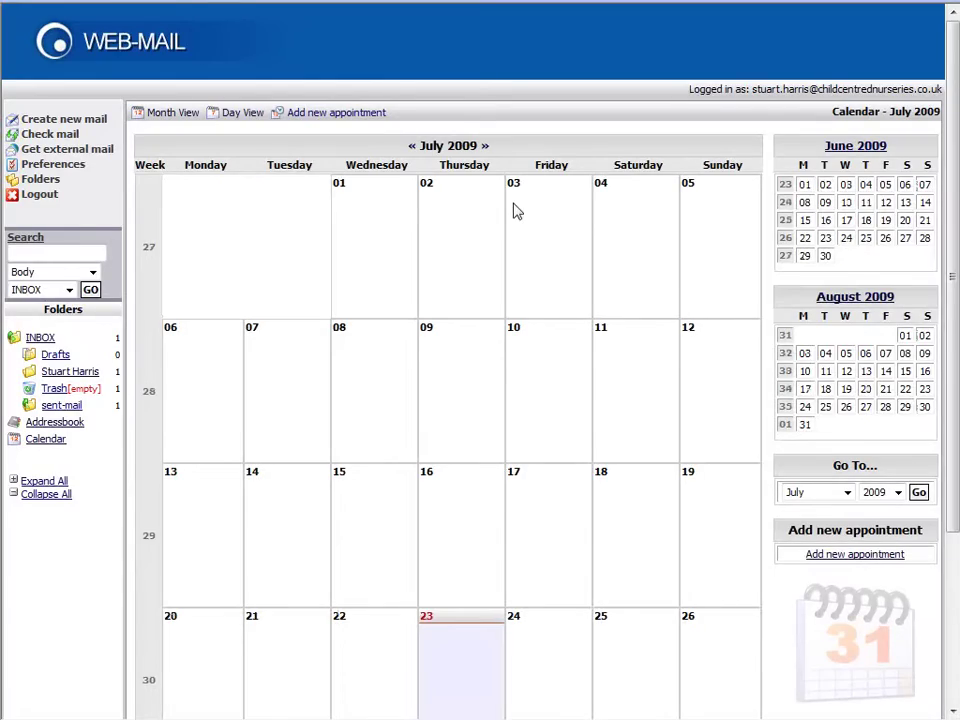
{"action": "left_click", "coordinate": [486, 147]}
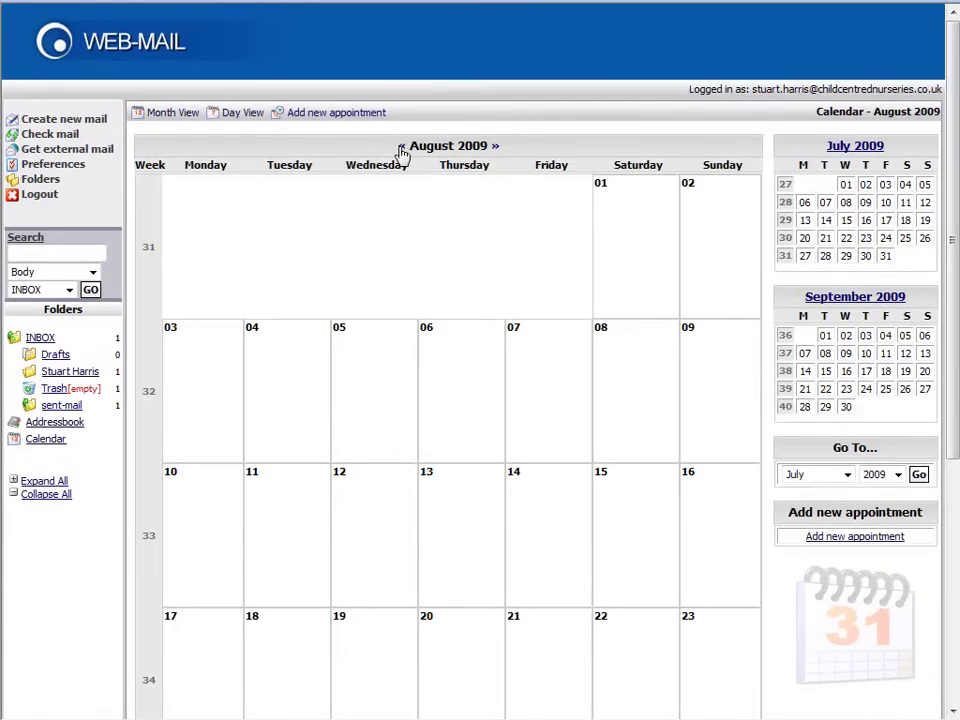
{"action": "left_click", "coordinate": [400, 147]}
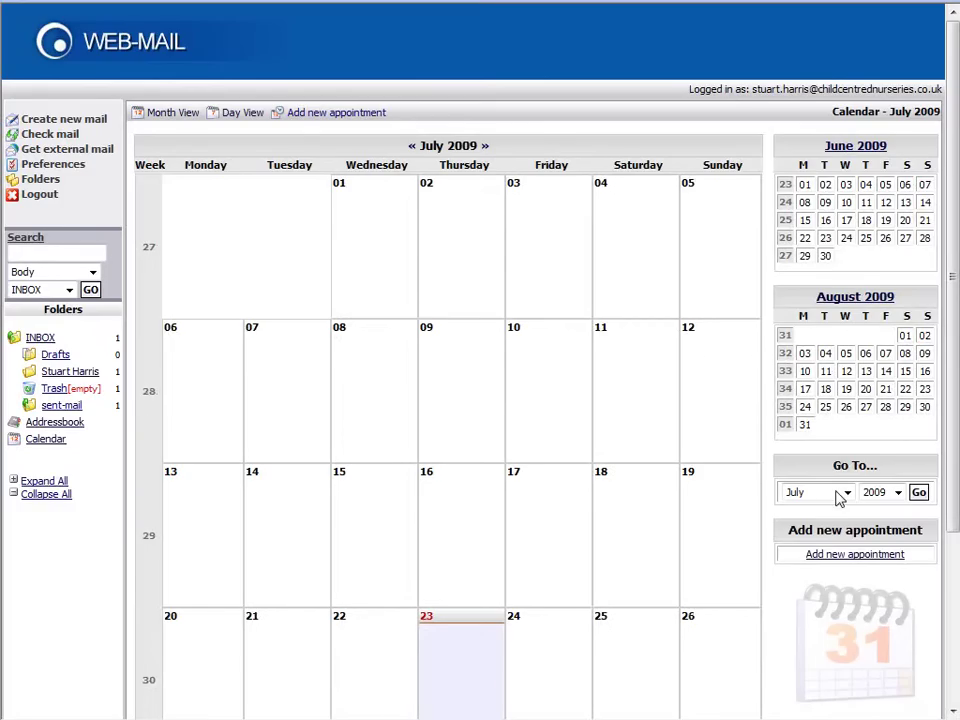
Step: Jump the calendar directly to November 2019 and return to the current month
{"action": "left_click", "coordinate": [845, 494]}
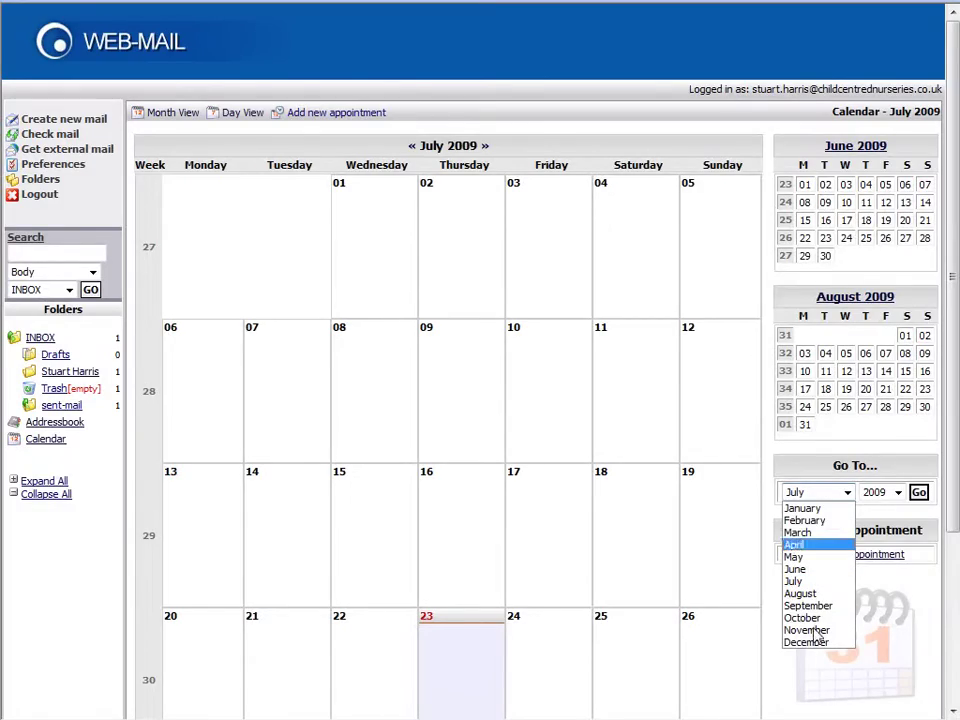
{"action": "left_click", "coordinate": [812, 630]}
{"action": "left_click", "coordinate": [898, 491]}
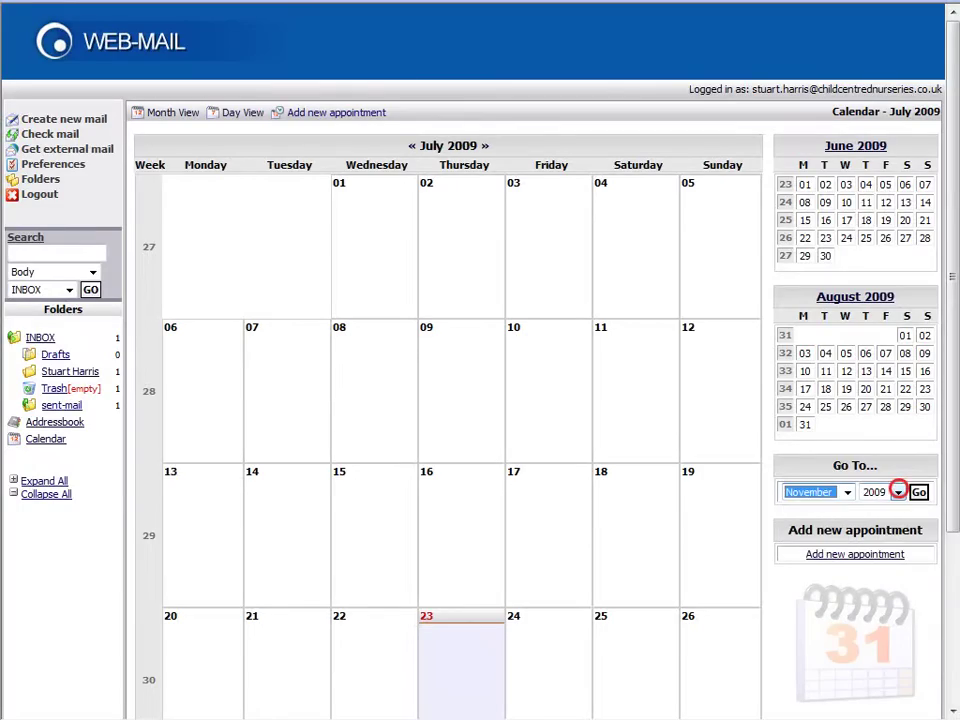
{"action": "left_click", "coordinate": [873, 630]}
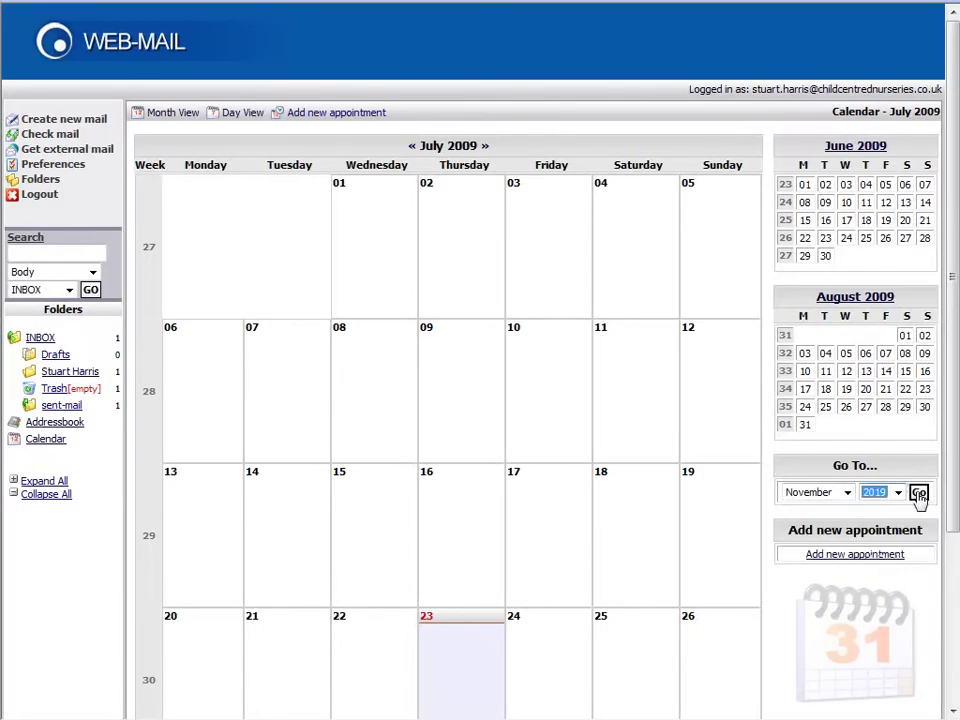
{"action": "left_click", "coordinate": [918, 493]}
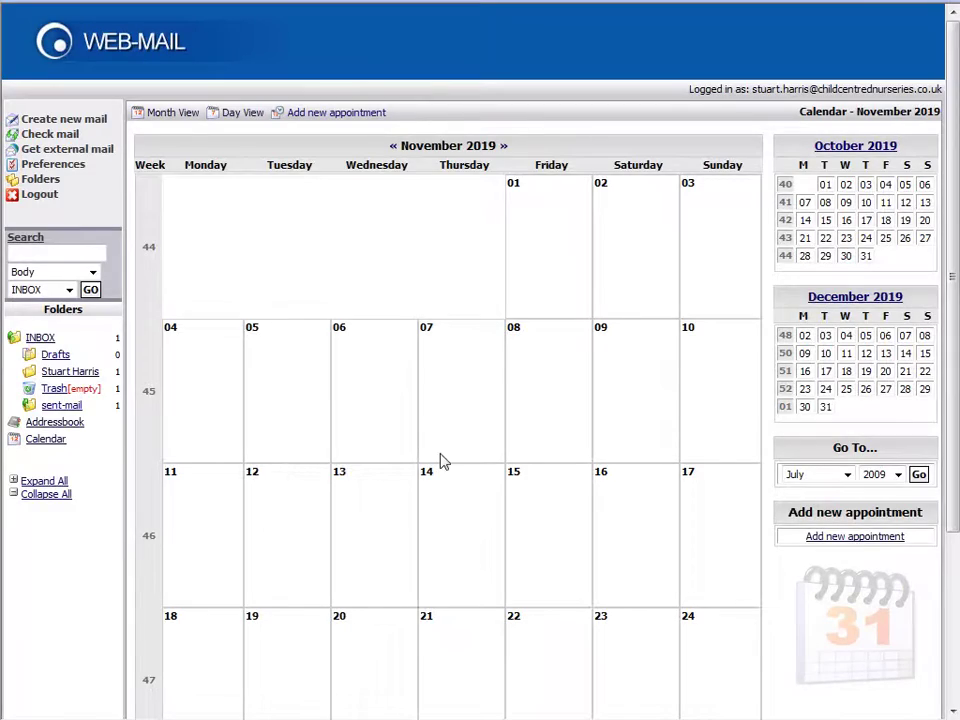
{"action": "left_click", "coordinate": [61, 441]}
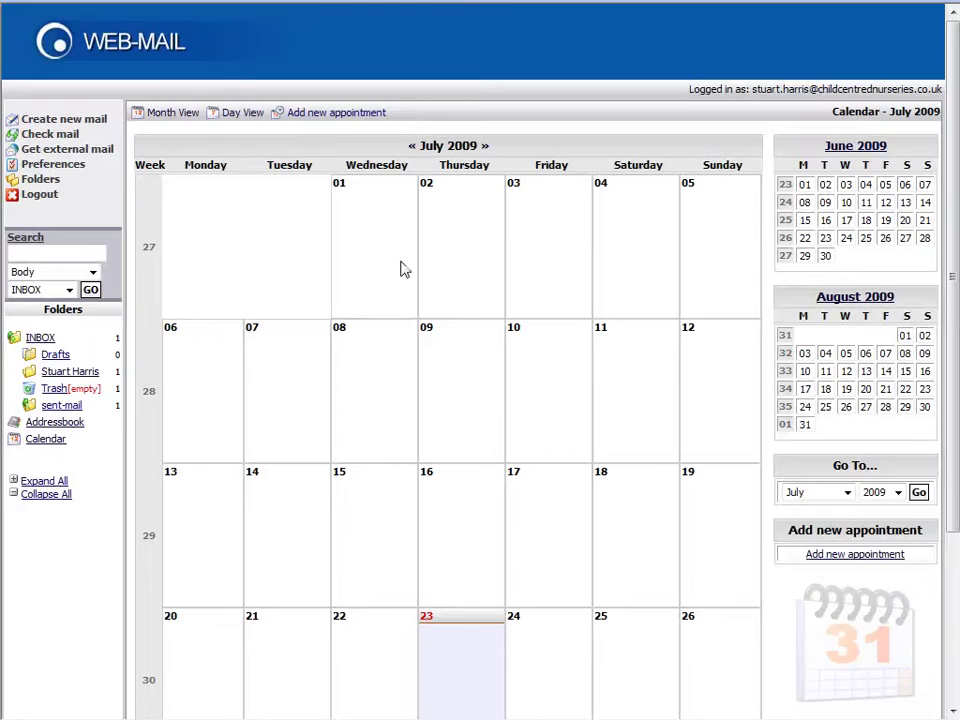
Step: Start a new calendar appointment with the subject "Go fishing" and the location "Lake District"
{"action": "left_click", "coordinate": [360, 118]}
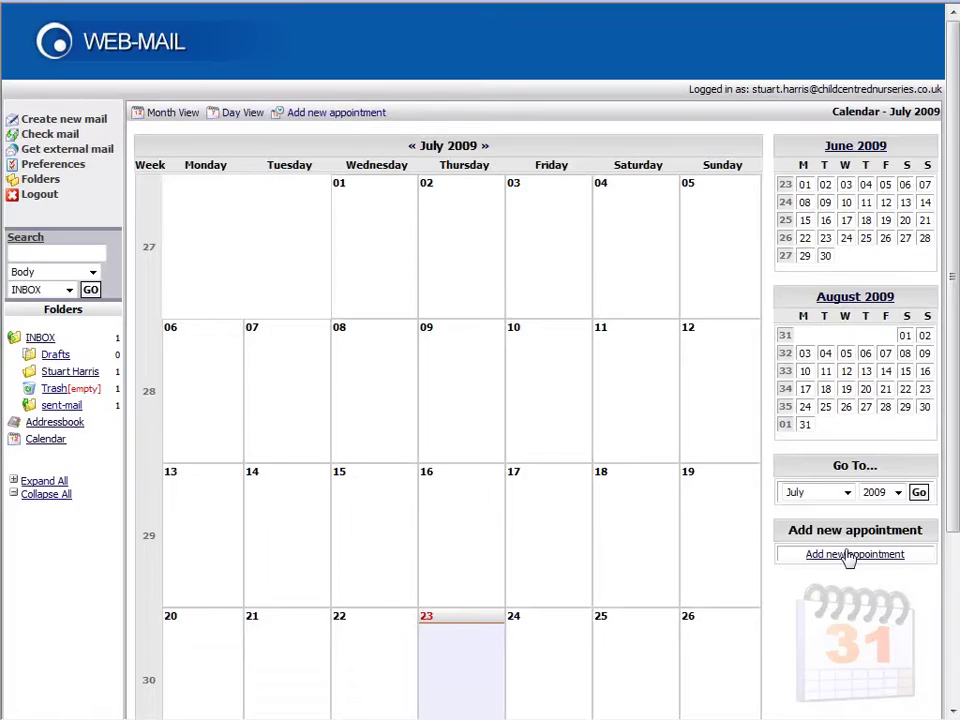
{"action": "left_click", "coordinate": [949, 436]}
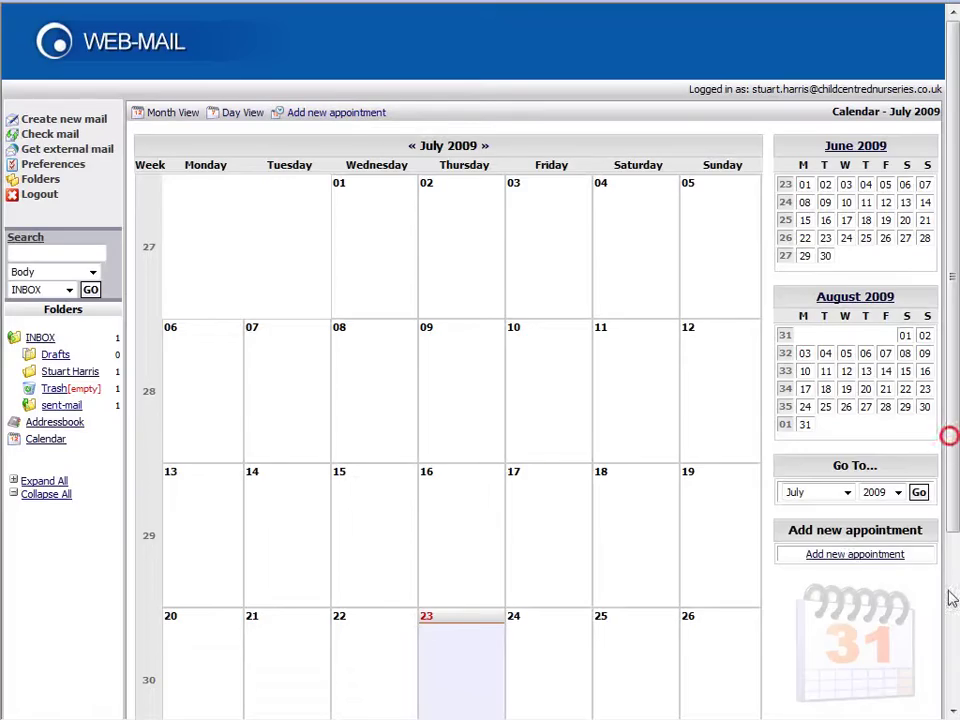
{"action": "scroll", "coordinate": [851, 404], "scroll_direction": "down", "scroll_amount": 3}
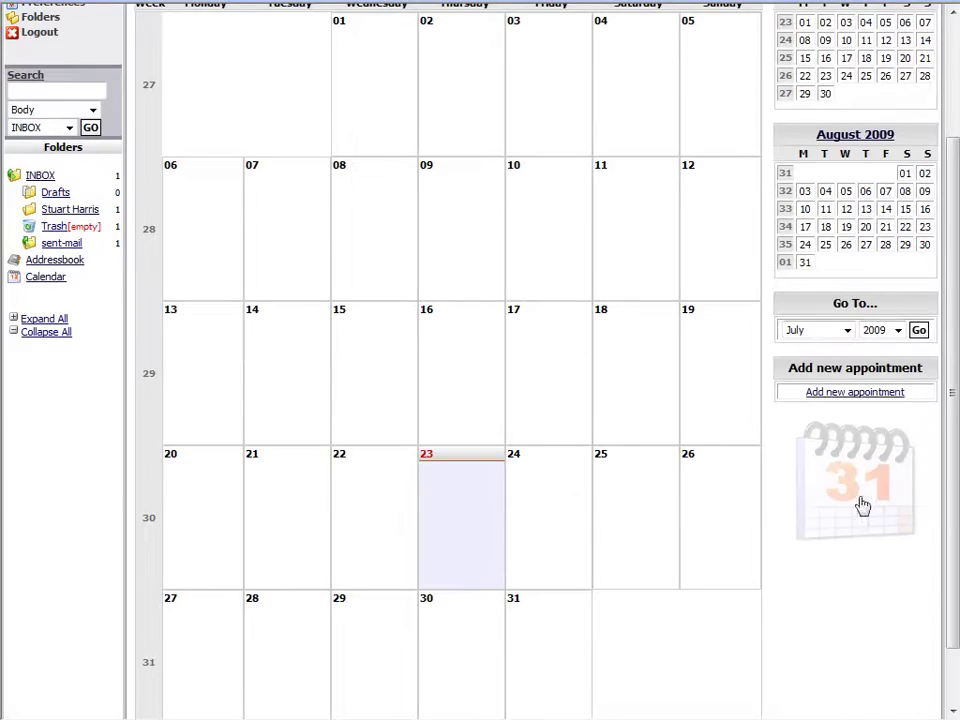
{"action": "left_click", "coordinate": [857, 392]}
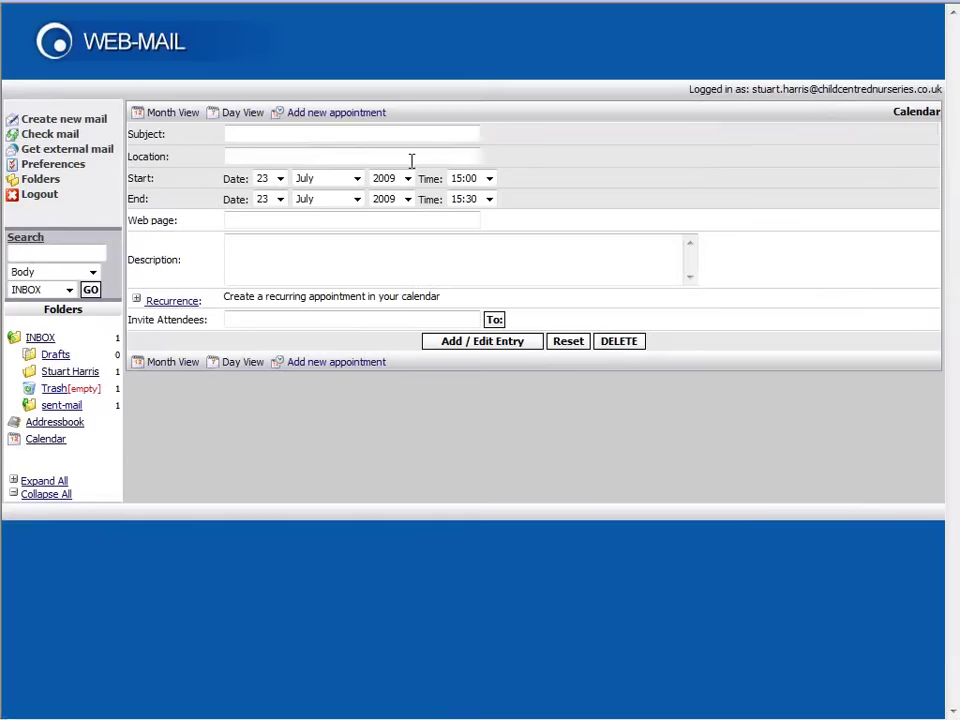
{"action": "left_click", "coordinate": [410, 133]}
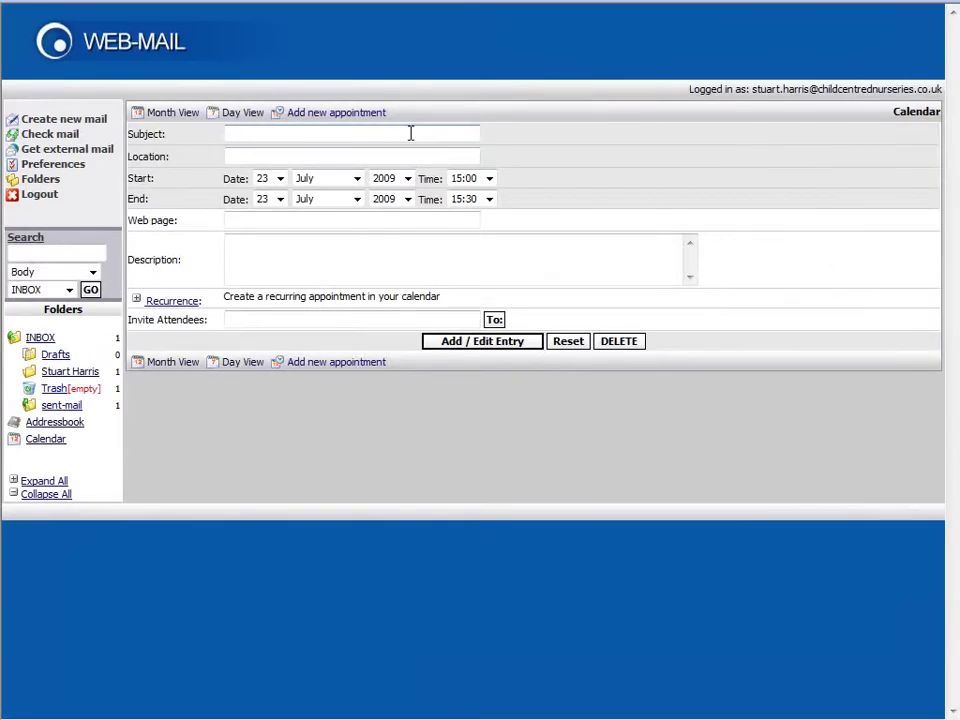
{"action": "type", "text": "Go fishing"}
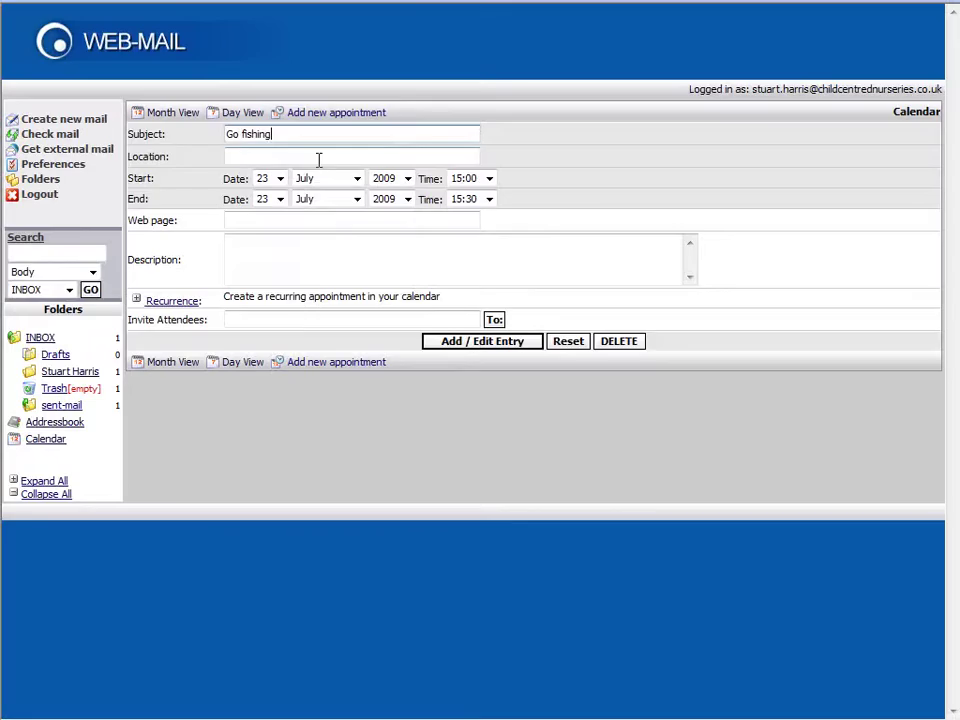
{"action": "left_click", "coordinate": [318, 159]}
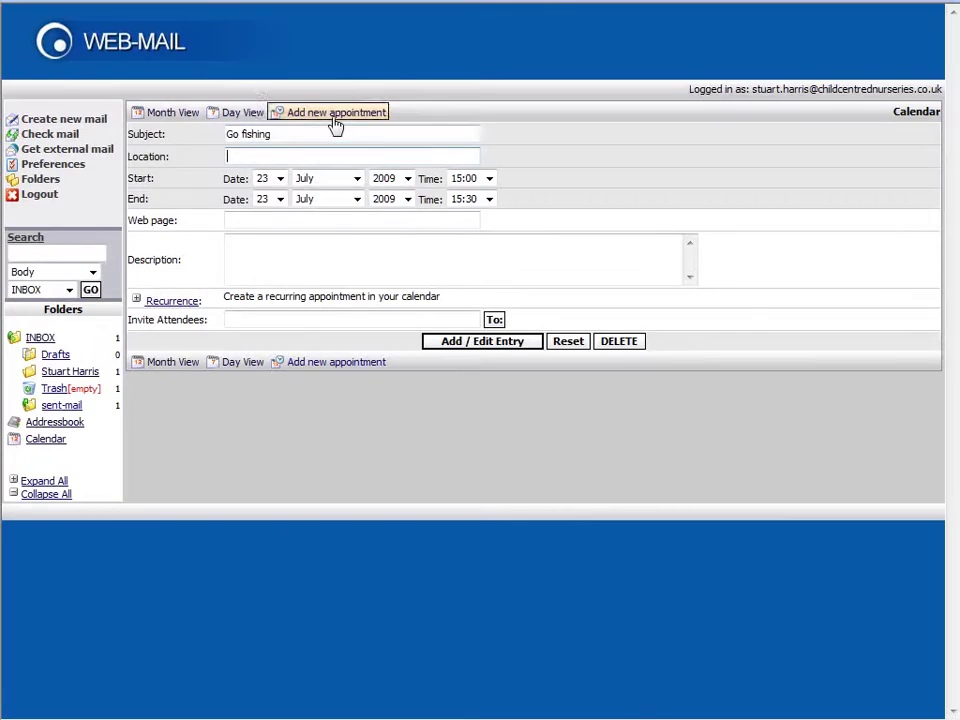
{"action": "type", "text": "Lake Dis"}
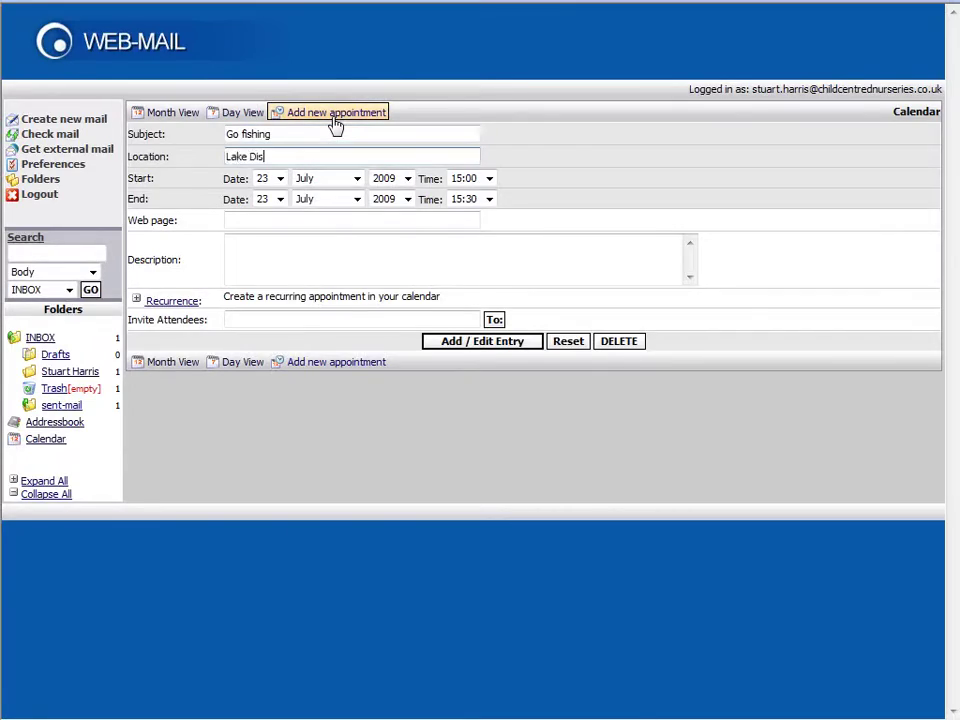
{"action": "type", "text": "trict"}
Step: Set the appointment's start time to 09:00 and its end time to 17:00
{"action": "left_click", "coordinate": [484, 179]}
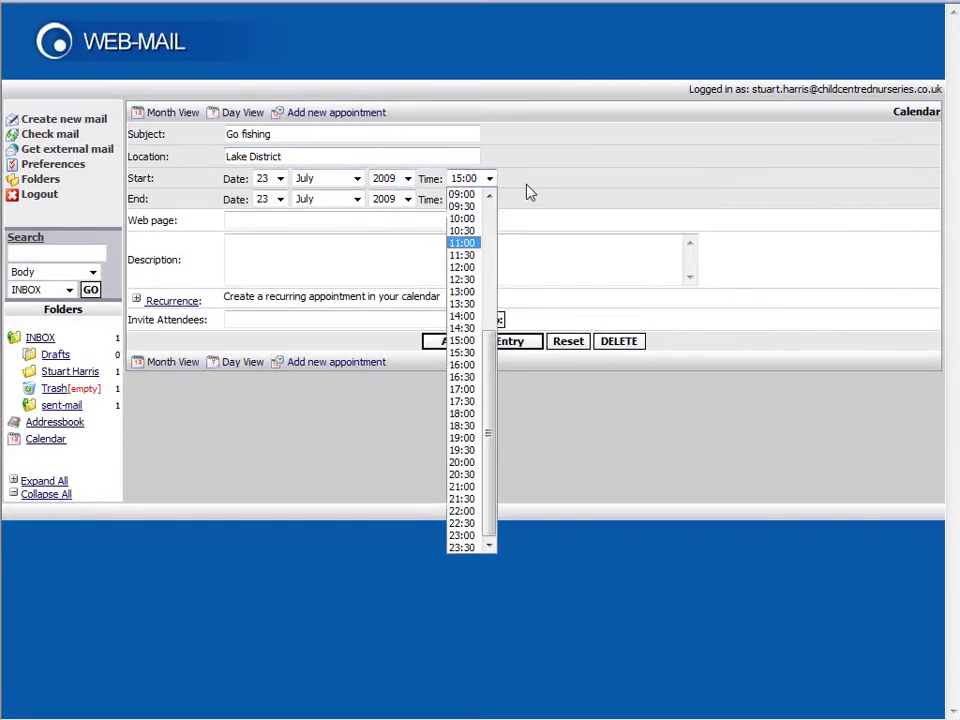
{"action": "left_click", "coordinate": [527, 186]}
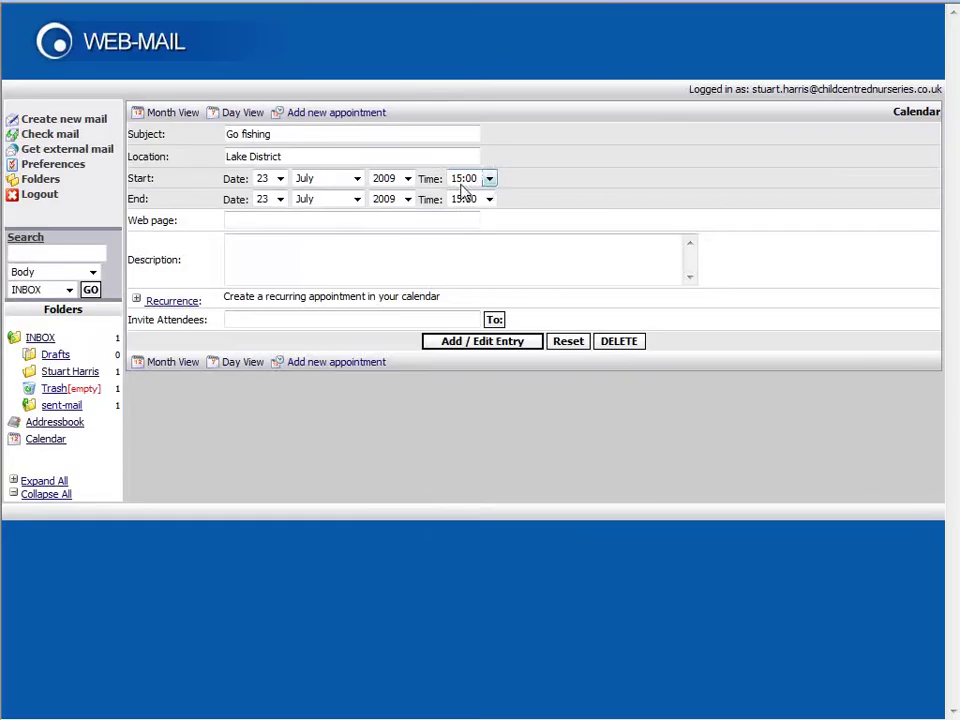
{"action": "left_click", "coordinate": [489, 180]}
{"action": "left_click", "coordinate": [488, 180]}
{"action": "left_click", "coordinate": [488, 341]}
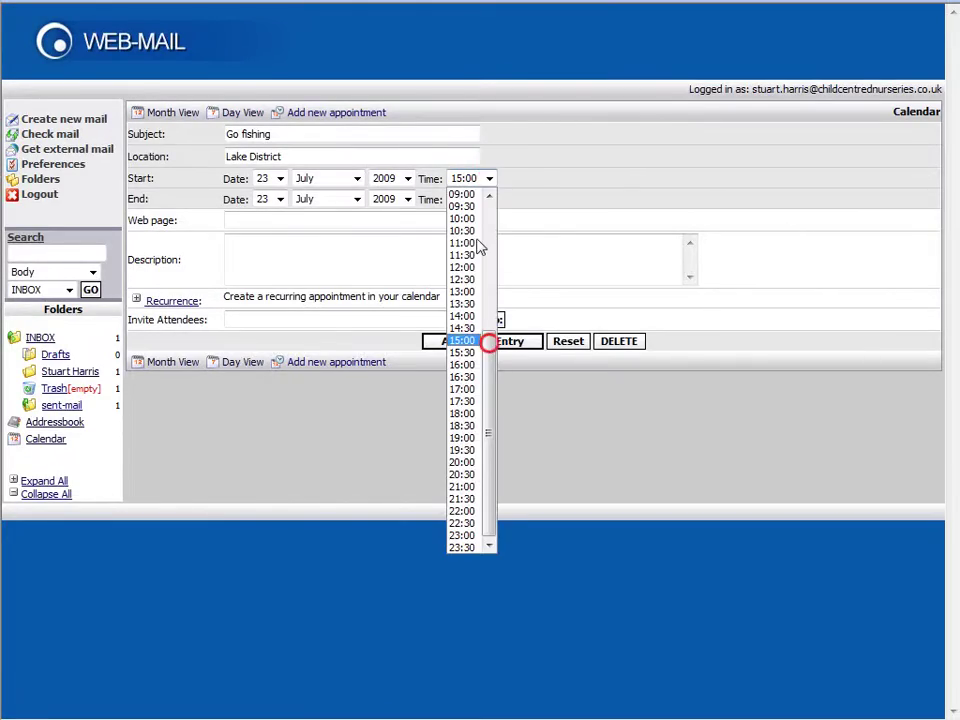
{"action": "left_click", "coordinate": [471, 231]}
{"action": "left_click", "coordinate": [479, 197]}
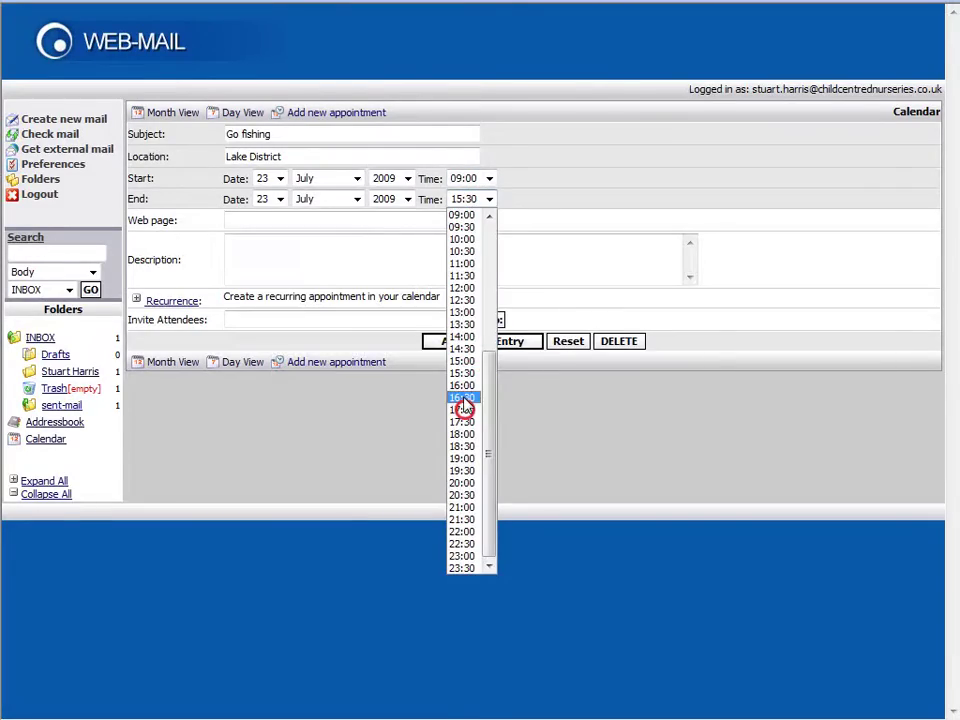
{"action": "left_click", "coordinate": [464, 409]}
{"action": "left_click", "coordinate": [331, 217]}
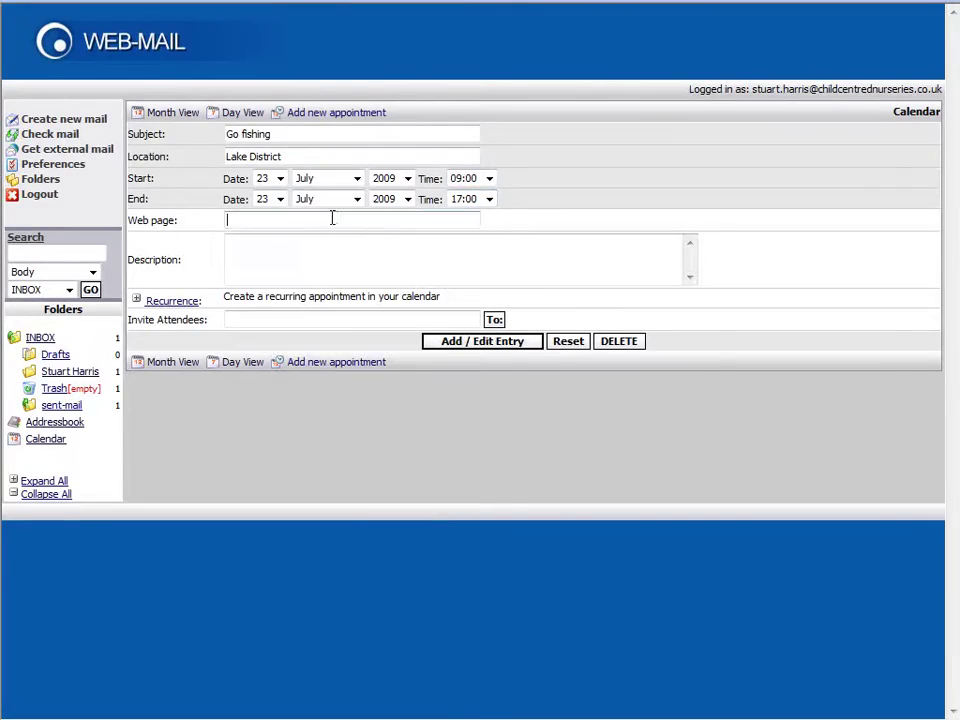
{"action": "type", "text": "www.lakedistrict.co.uk"}
{"action": "key", "text": "Tab"}
{"action": "type", "text": "Fidshin"}
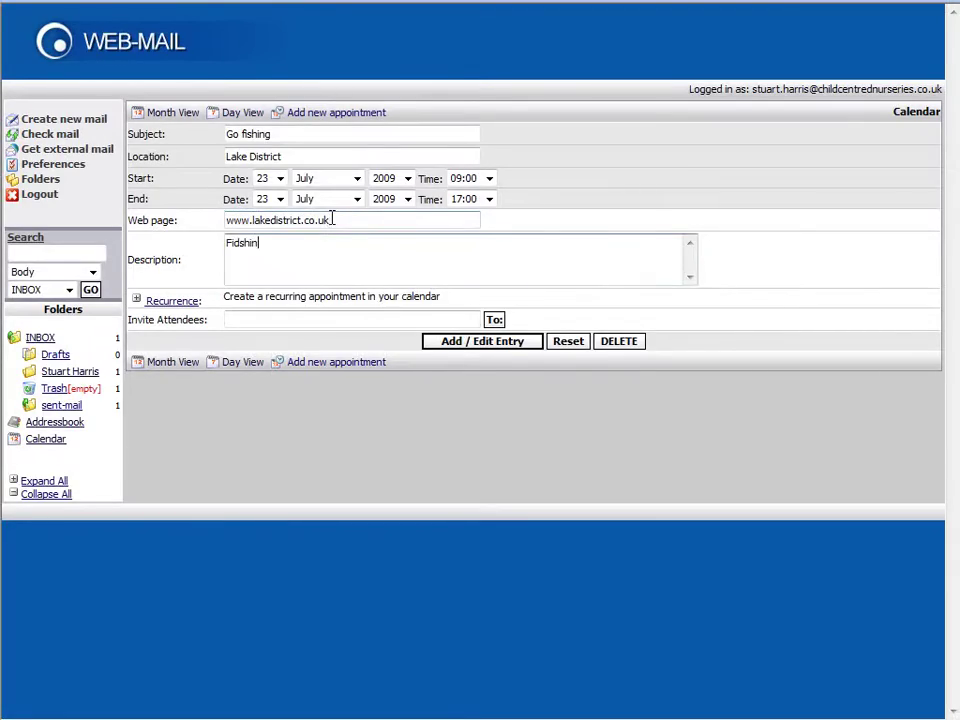
{"action": "key", "text": "BackSpace"}
{"action": "key", "text": "BackSpace"}
{"action": "key", "text": "BackSpace"}
{"action": "key", "text": "BackSpace"}
{"action": "key", "text": "BackSpace"}
{"action": "type", "text": "shing on a day off"}
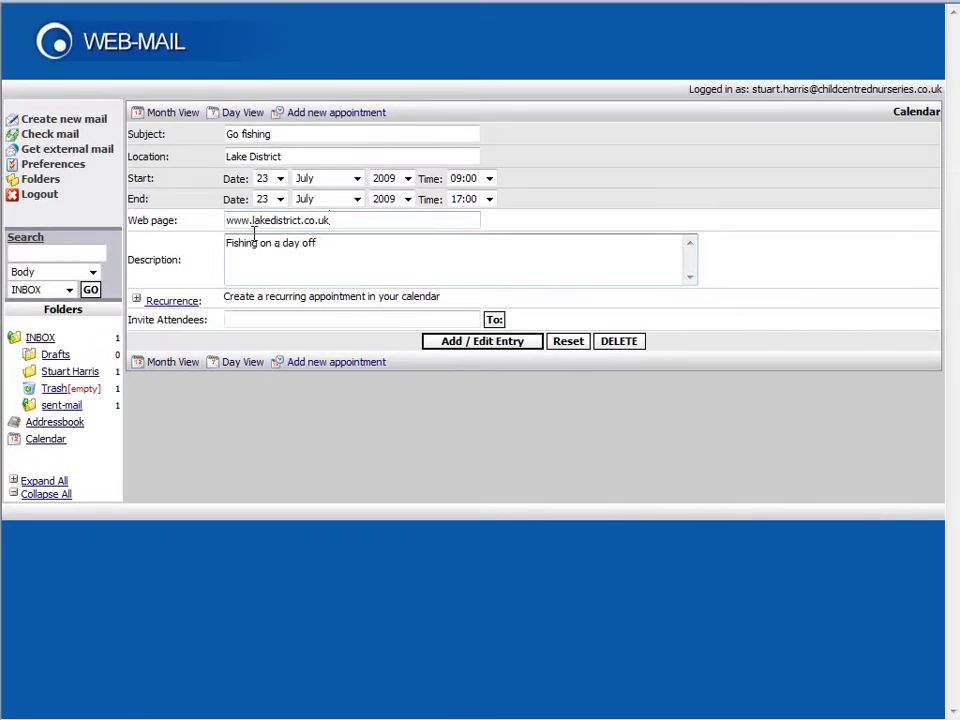
Step: Try a daily recurrence on every weekday for the appointment, and set the pattern back to no recurrence
{"action": "left_click", "coordinate": [136, 300]}
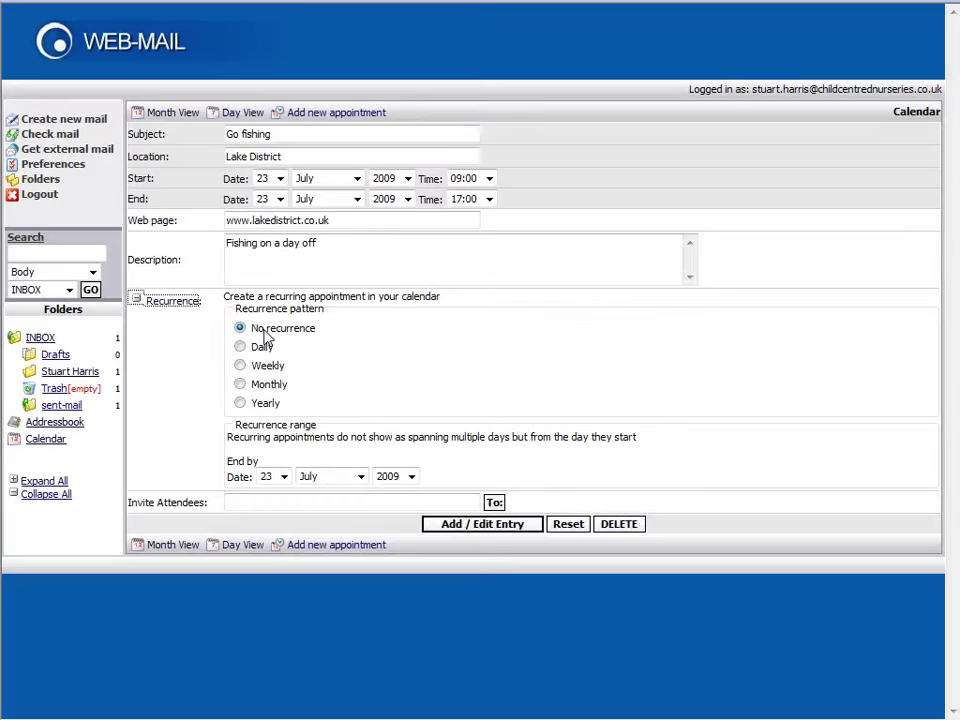
{"action": "left_click", "coordinate": [241, 348]}
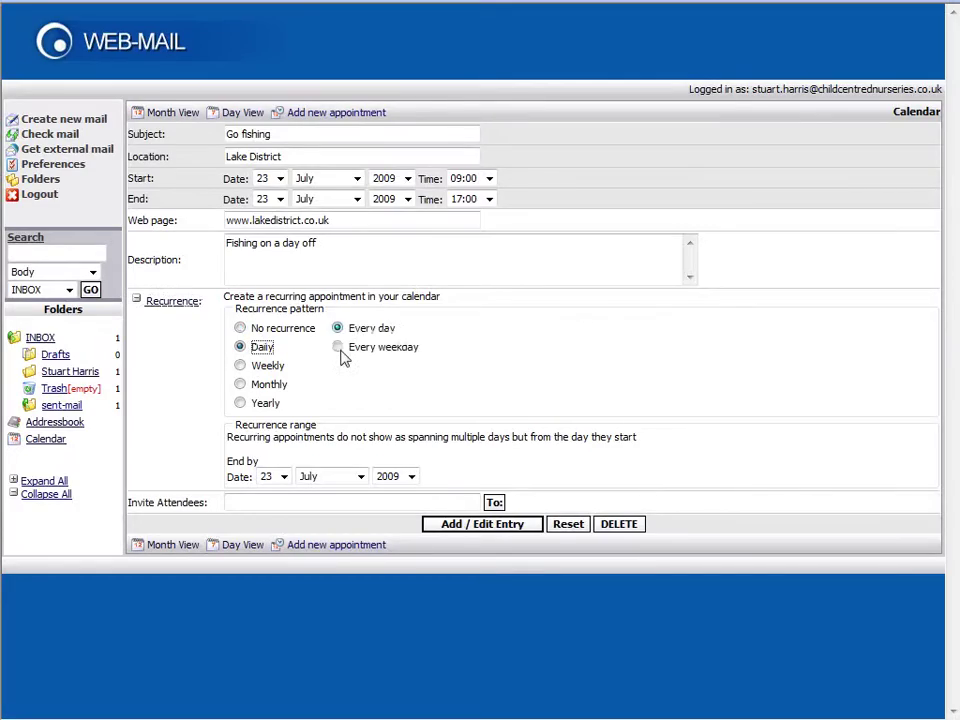
{"action": "left_click", "coordinate": [339, 347]}
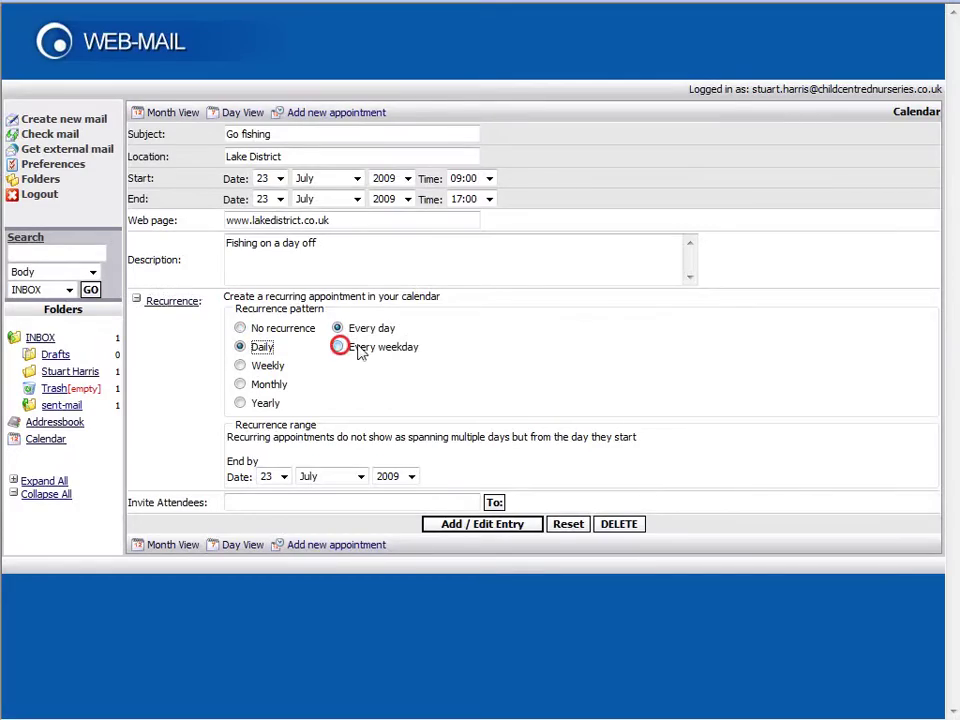
{"action": "left_click", "coordinate": [283, 477]}
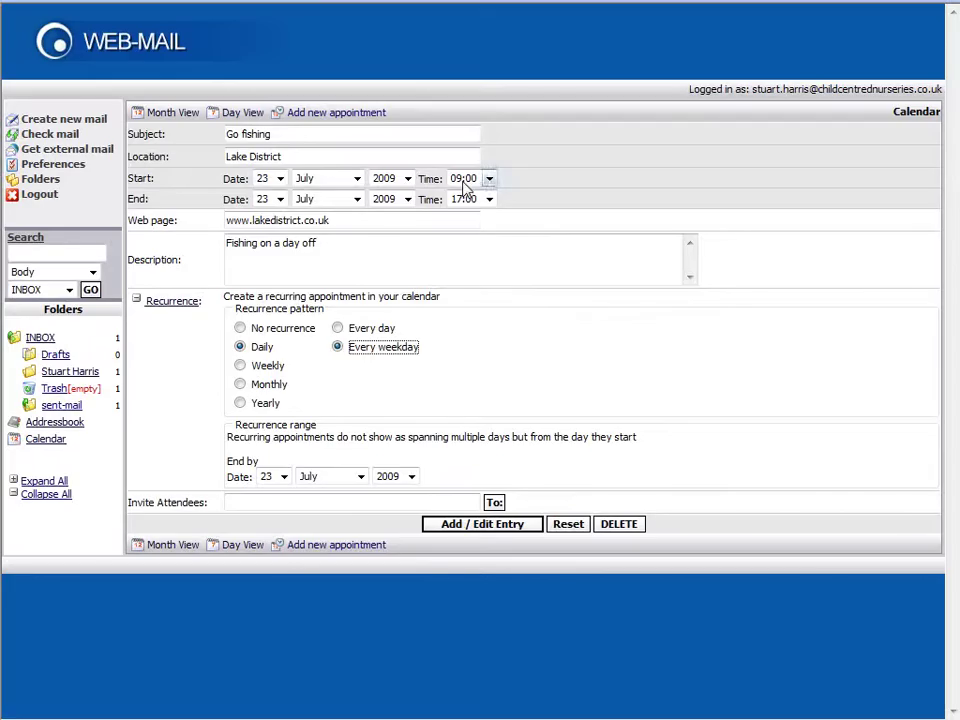
{"action": "left_click", "coordinate": [239, 330]}
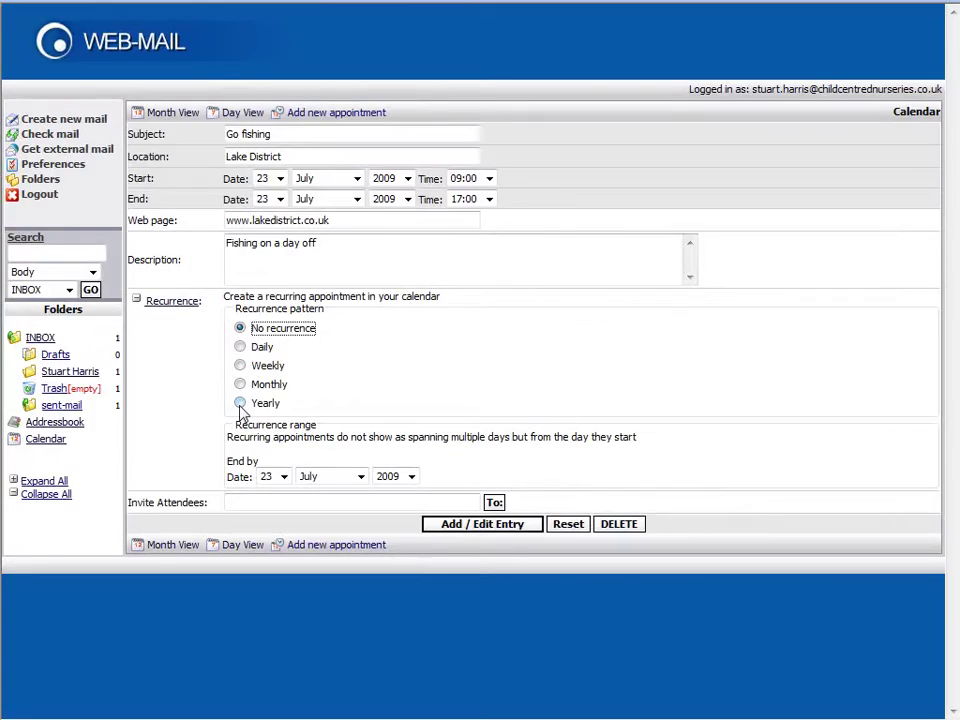
Step: Set the appointment's recurrence pattern to yearly and invite an attendee from the address book
{"action": "left_click", "coordinate": [240, 404]}
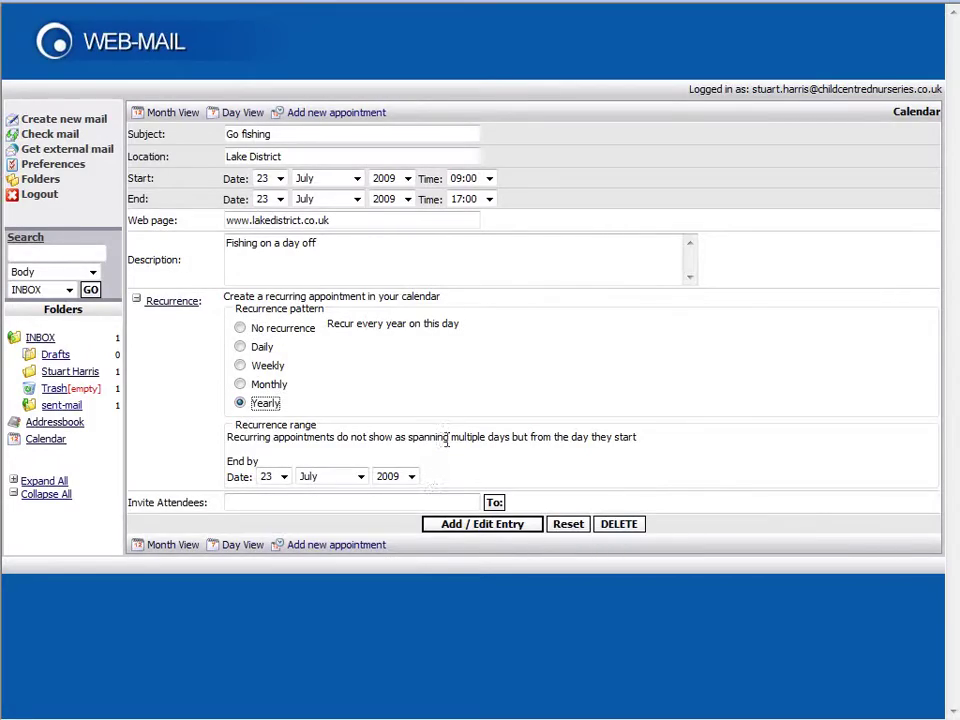
{"action": "left_click", "coordinate": [453, 504]}
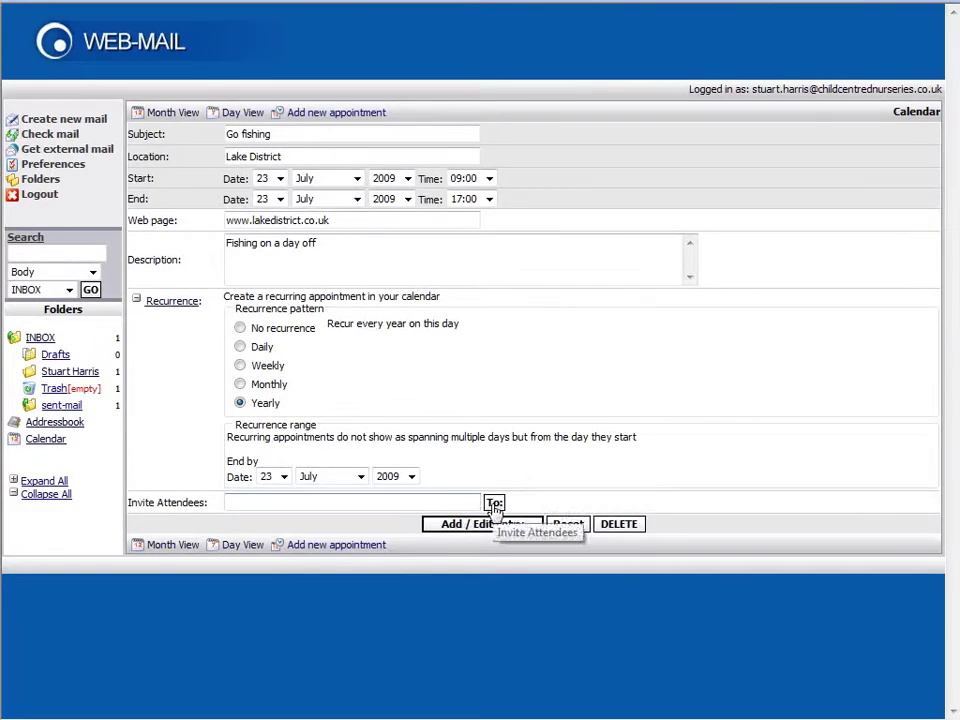
{"action": "left_click", "coordinate": [467, 503]}
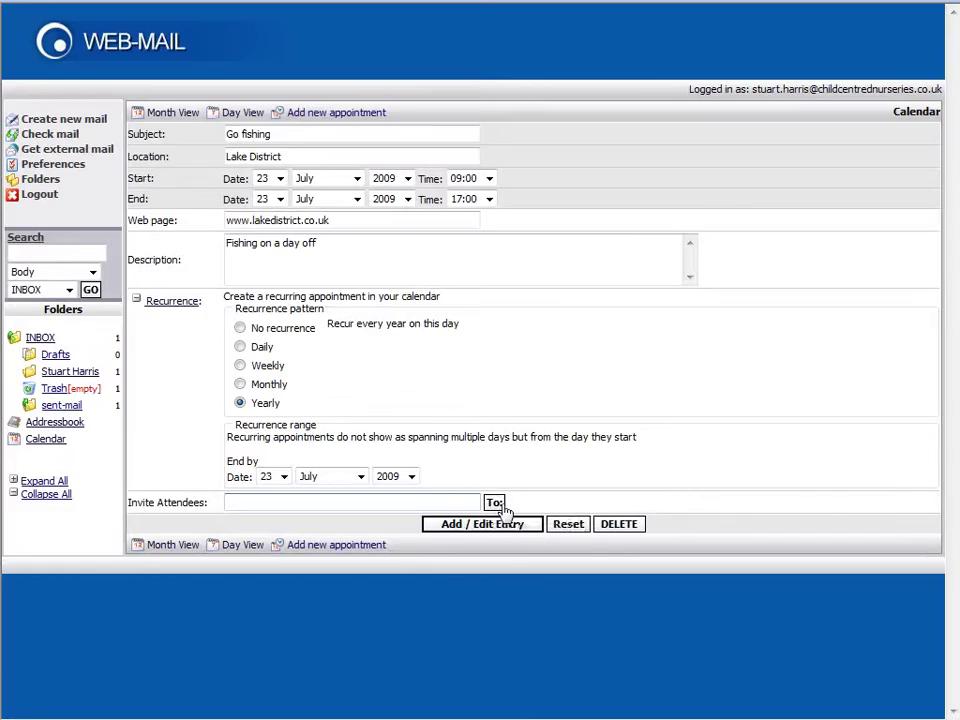
{"action": "left_click", "coordinate": [495, 503]}
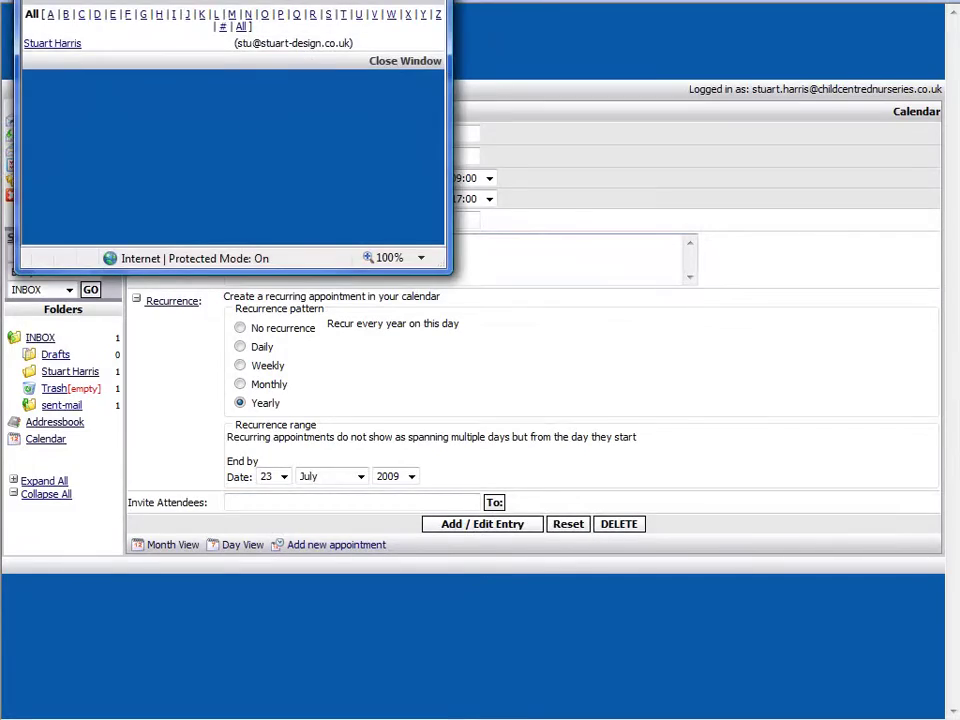
{"action": "left_click_drag", "start_coordinate": [230, 0], "coordinate": [246, 26]}
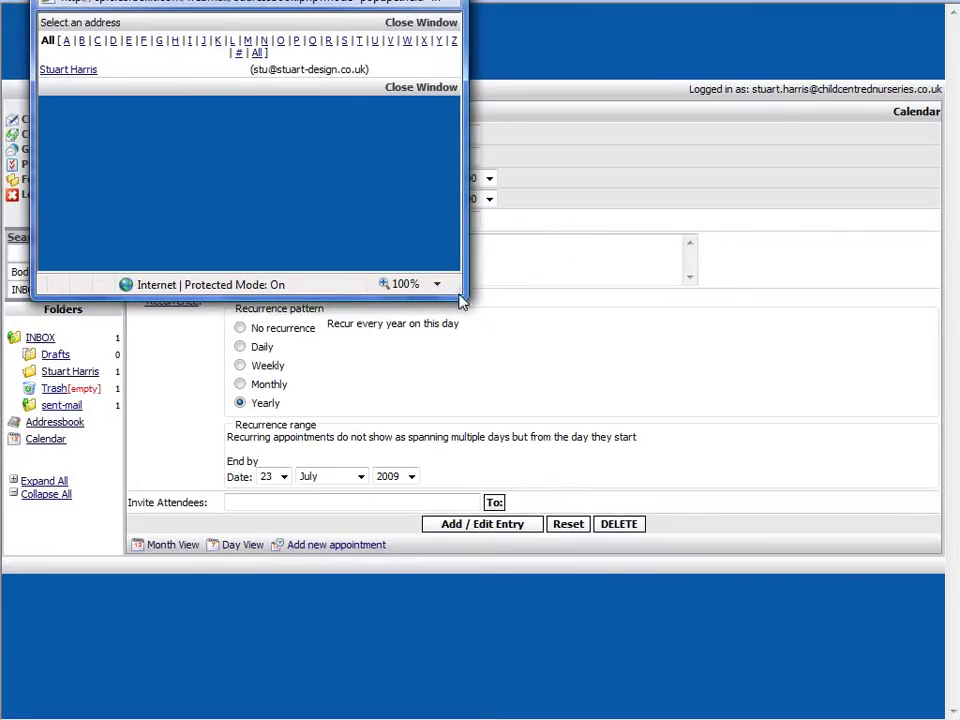
{"action": "left_click", "coordinate": [459, 291]}
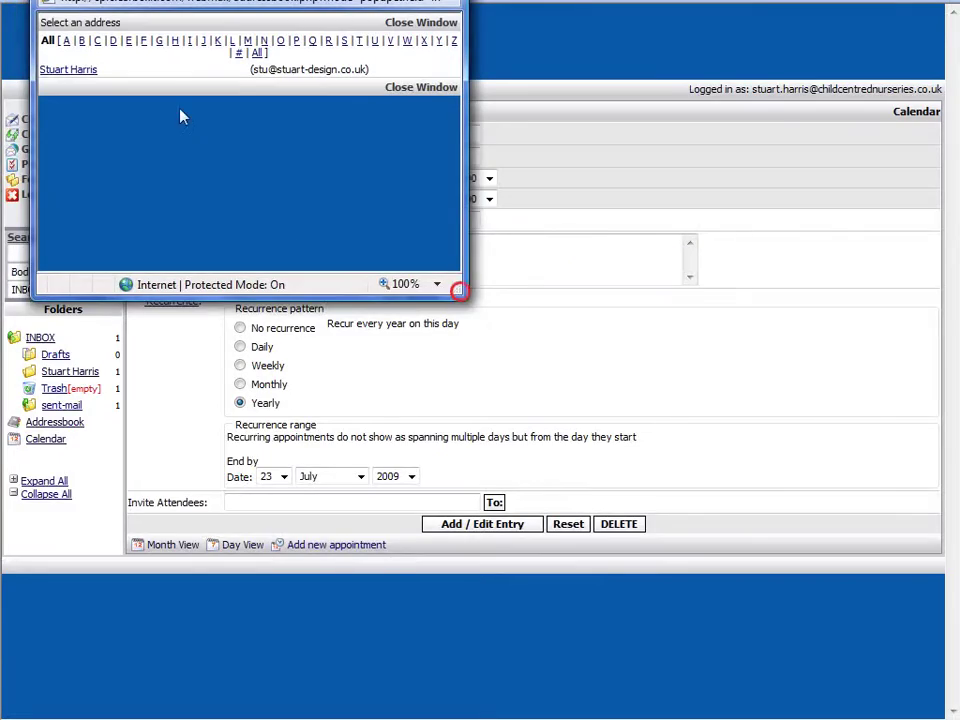
{"action": "left_click", "coordinate": [67, 71]}
Step: Remove the duplicate attendee entry from the invitation and save the appointment to the calendar
{"action": "left_click", "coordinate": [282, 500]}
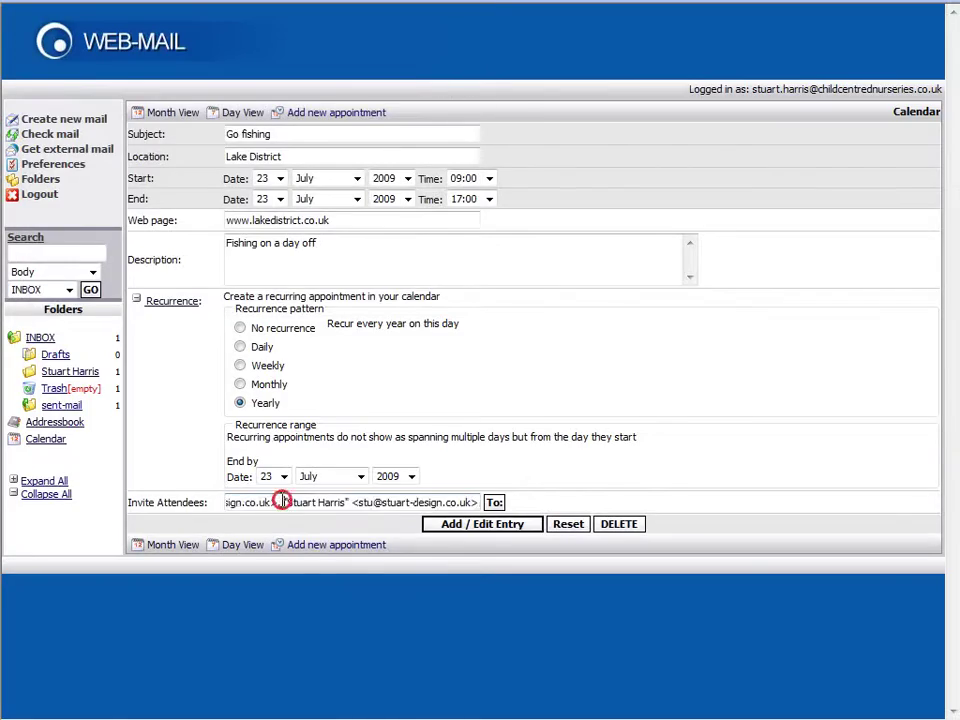
{"action": "left_click_drag", "start_coordinate": [282, 500], "coordinate": [90, 503]}
{"action": "key", "text": "Delete"}
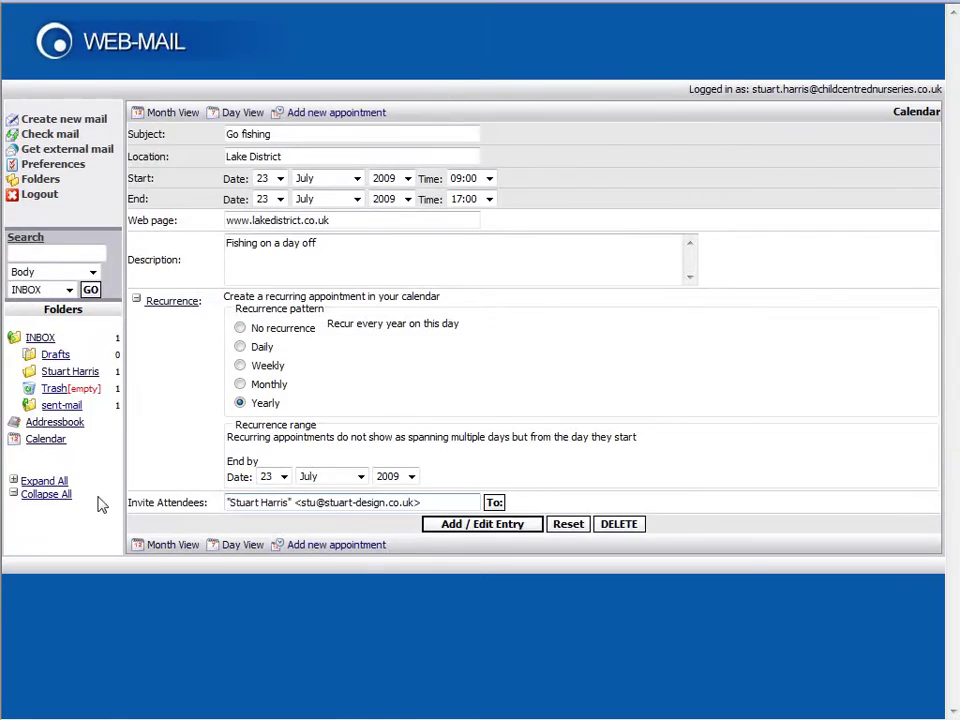
{"action": "left_click", "coordinate": [470, 530]}
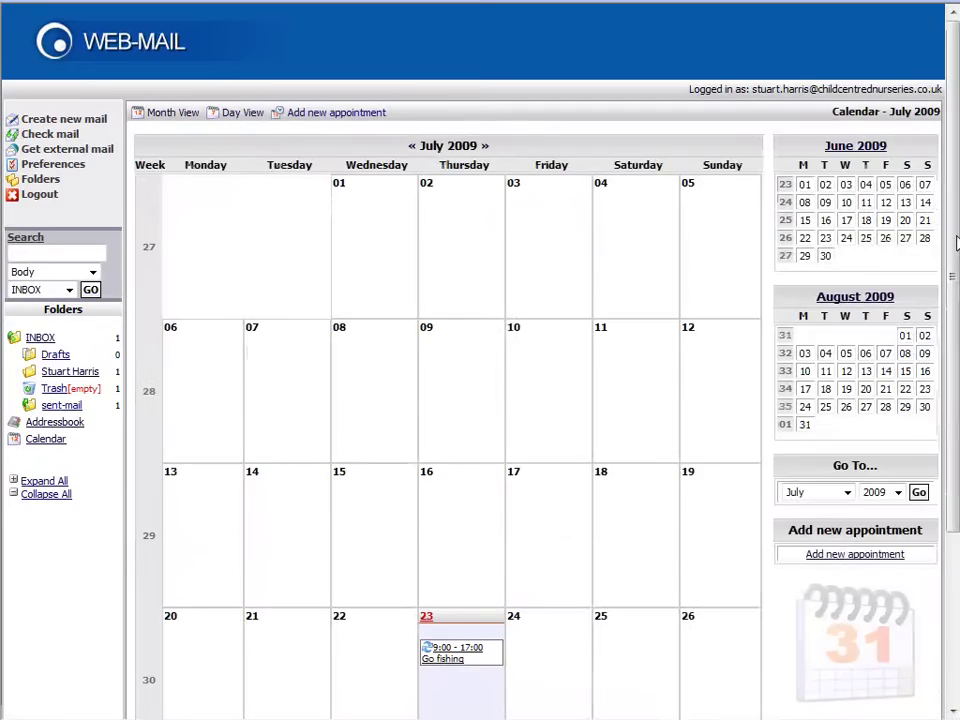
Step: Open the "Go fishing" appointment on 23 July, review its details and attendee status, and save the entry again
{"action": "left_click", "coordinate": [955, 236]}
{"action": "left_click", "coordinate": [952, 287]}
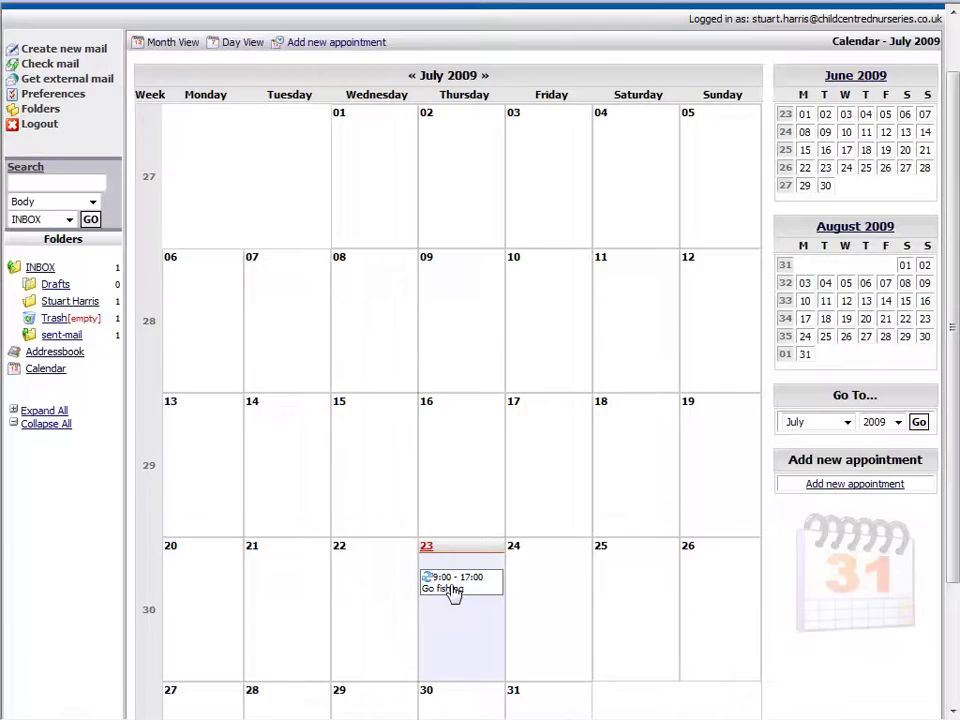
{"action": "left_click", "coordinate": [453, 589]}
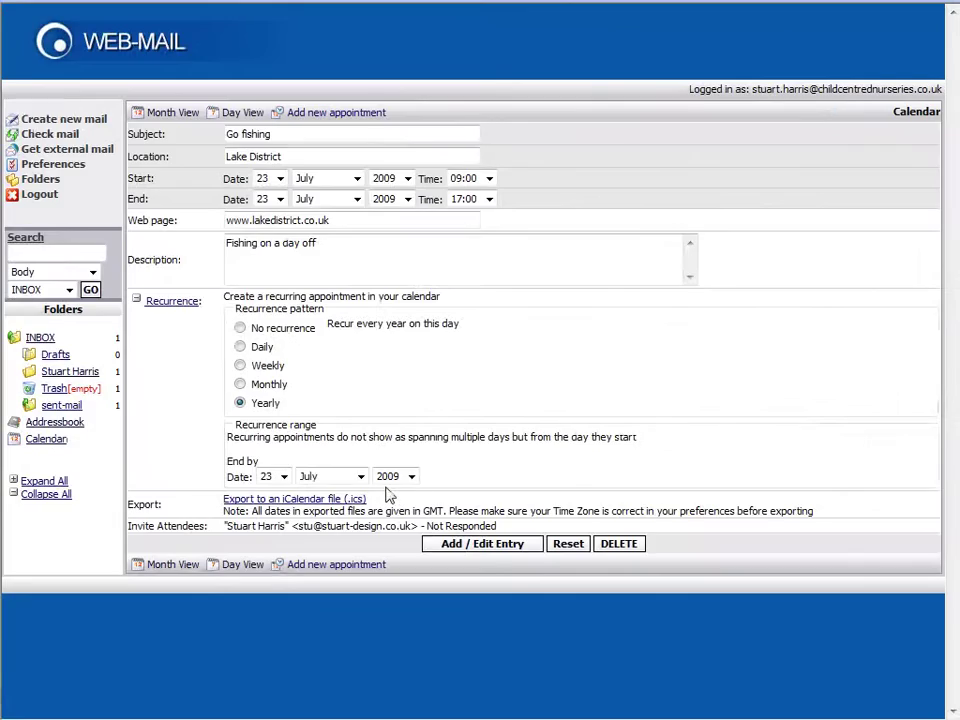
{"action": "left_click", "coordinate": [488, 548]}
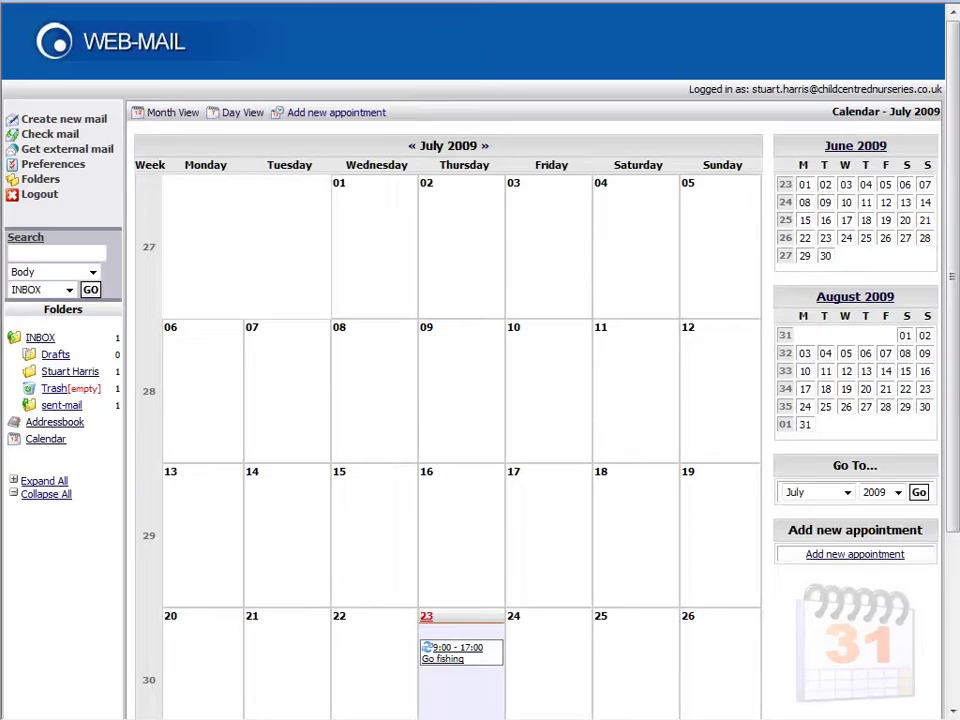
Step: Switch to Outlook, accept the "Go fishing" recurring meeting request and send the response now
{"action": "key", "text": "alt+Tab"}
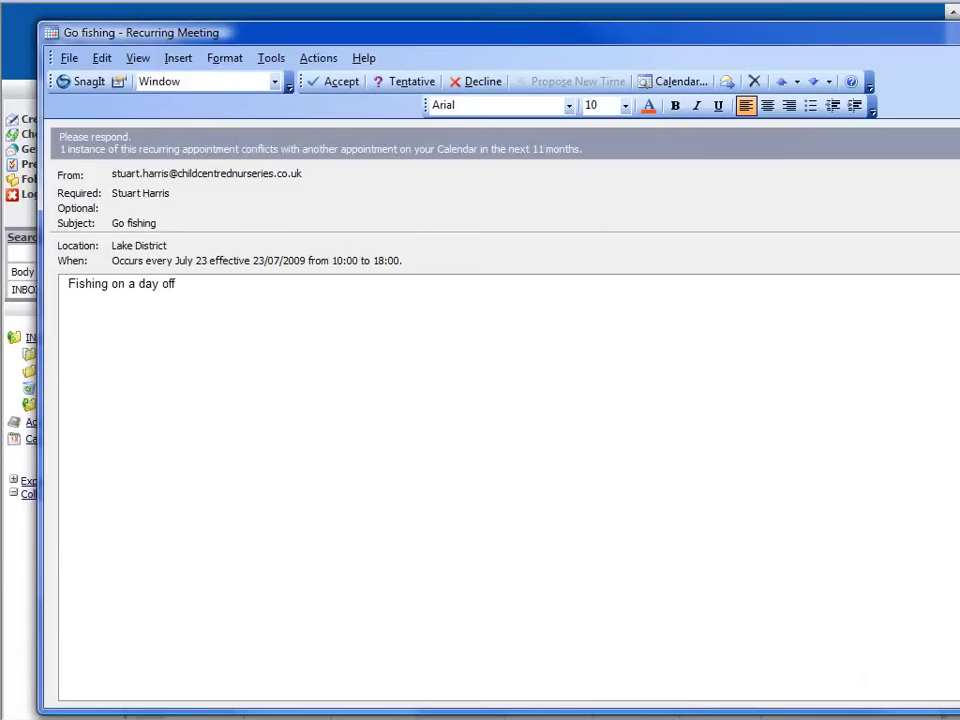
{"action": "left_click_drag", "start_coordinate": [940, 219], "coordinate": [934, 219]}
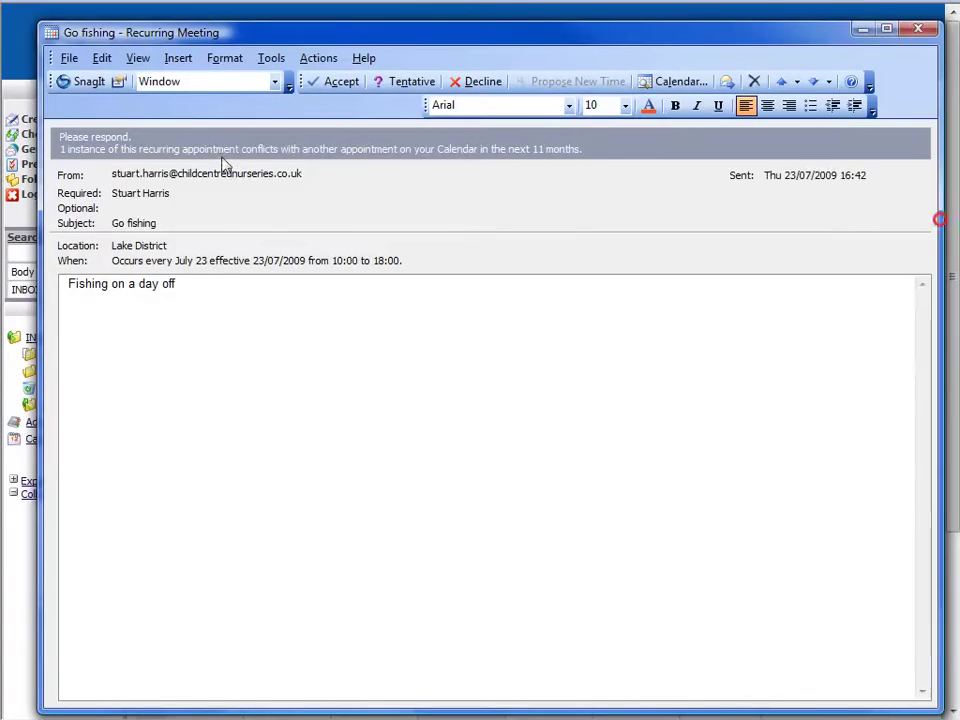
{"action": "left_click", "coordinate": [222, 287]}
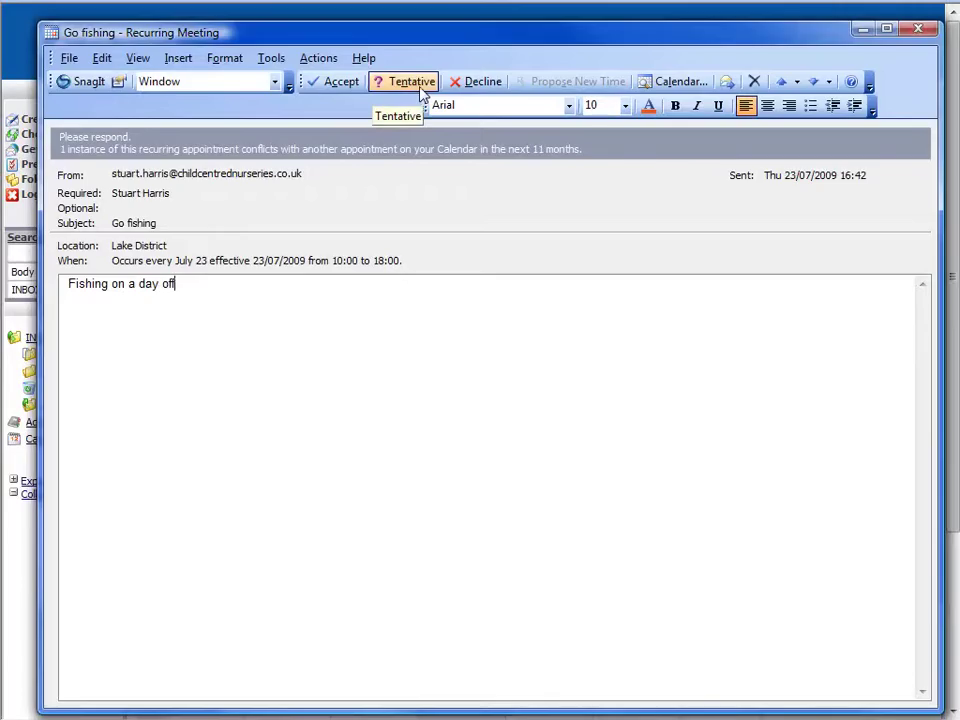
{"action": "left_click", "coordinate": [345, 81]}
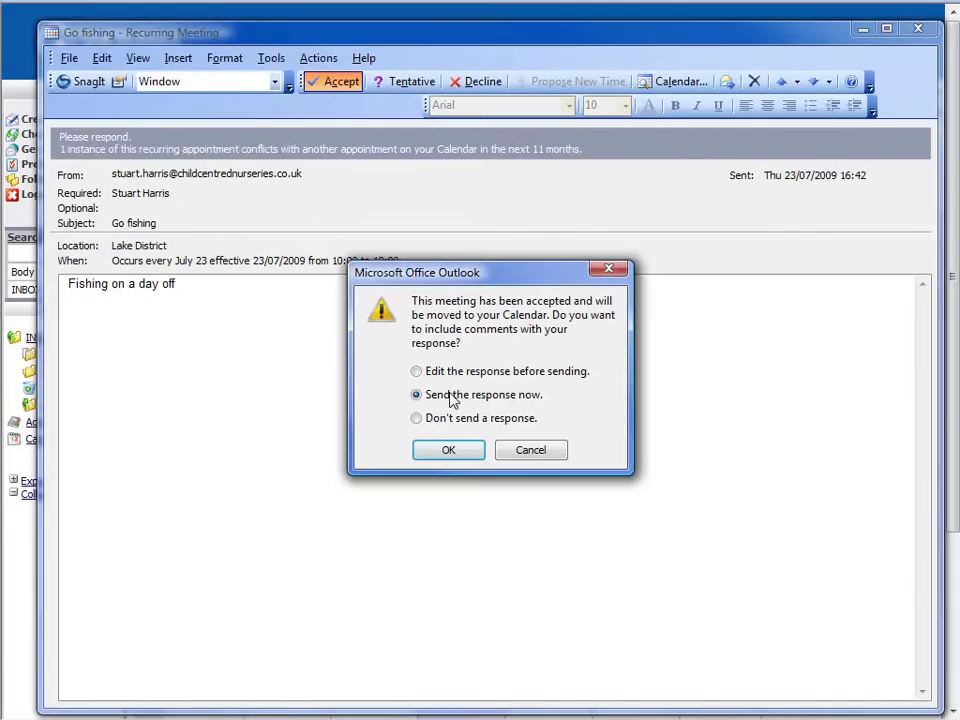
{"action": "left_click", "coordinate": [449, 452]}
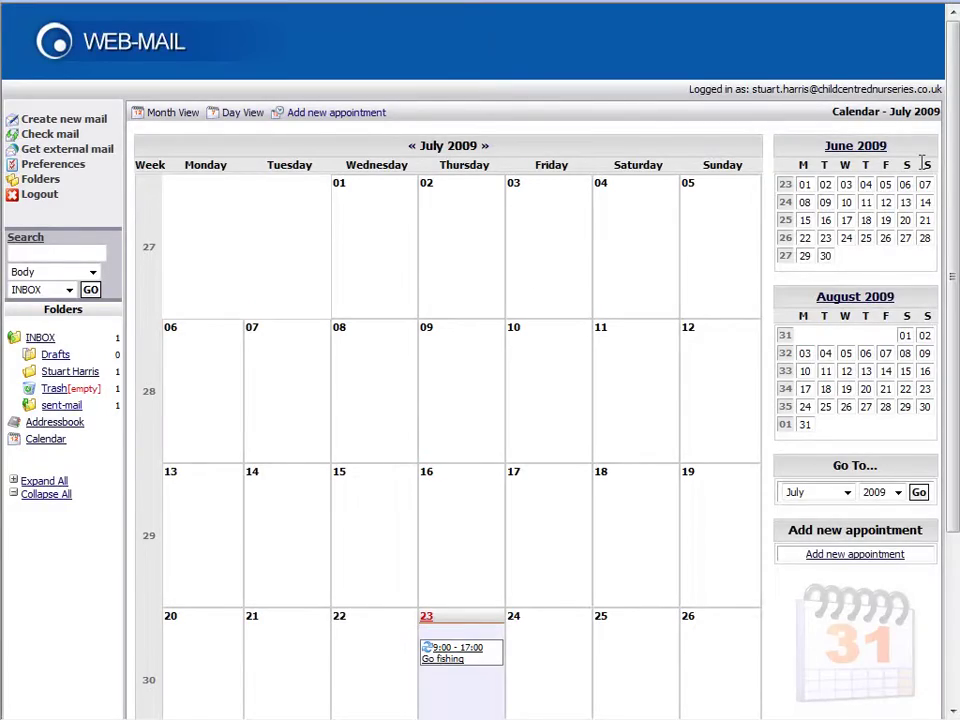
Step: Look at the "Go fishing" entry in the web-mail month calendar and show it in the day view
{"action": "left_click_drag", "start_coordinate": [949, 145], "coordinate": [952, 255]}
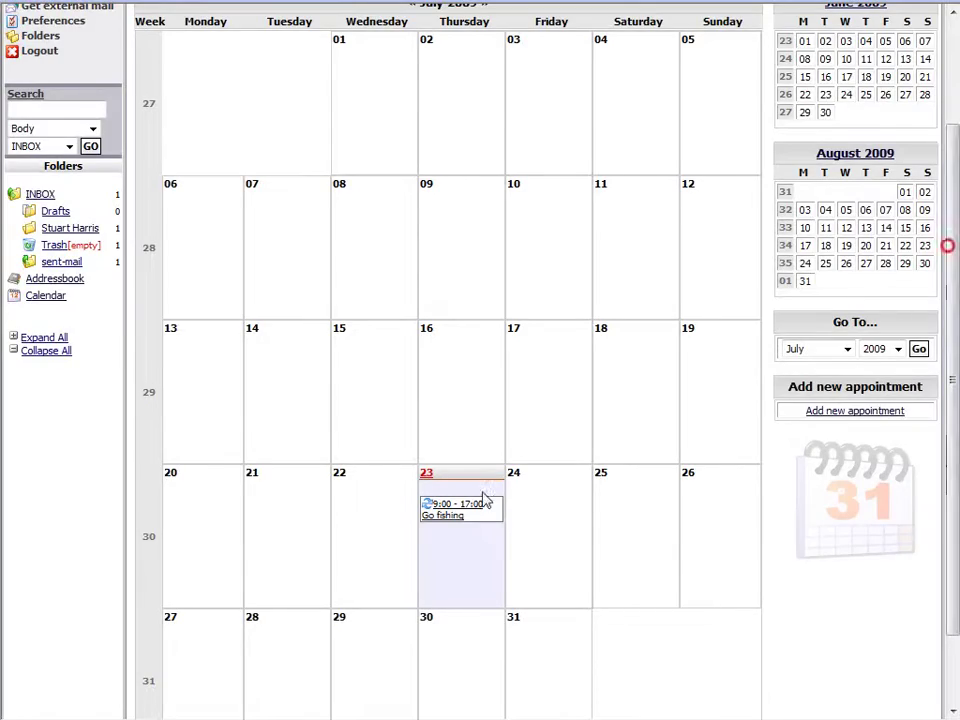
{"action": "scroll", "coordinate": [462, 514], "scroll_direction": "up", "scroll_amount": 3}
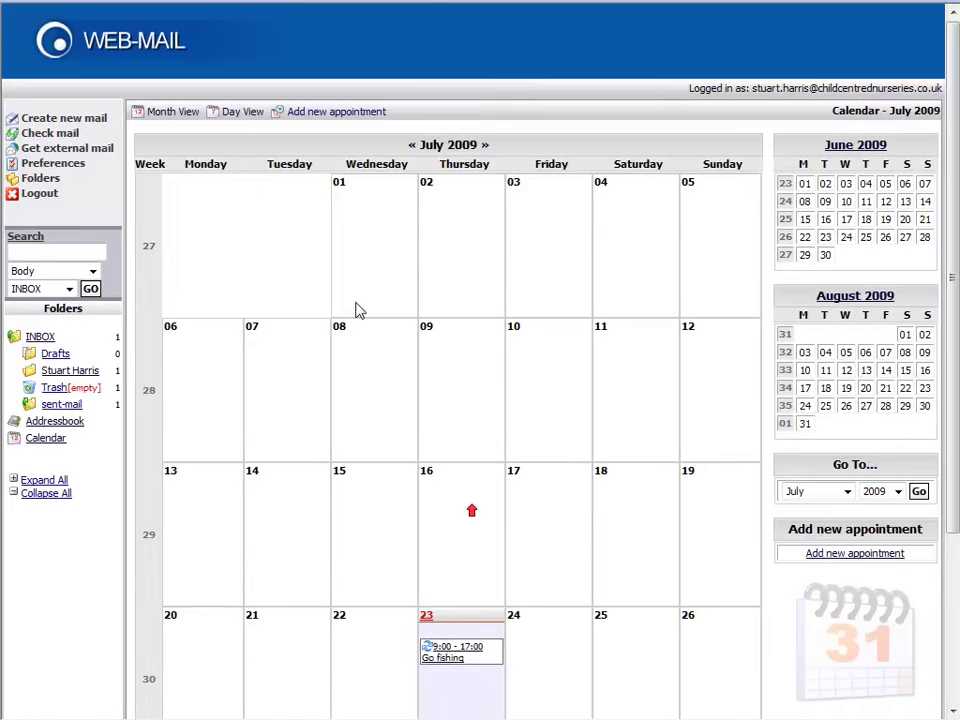
{"action": "left_click", "coordinate": [238, 116]}
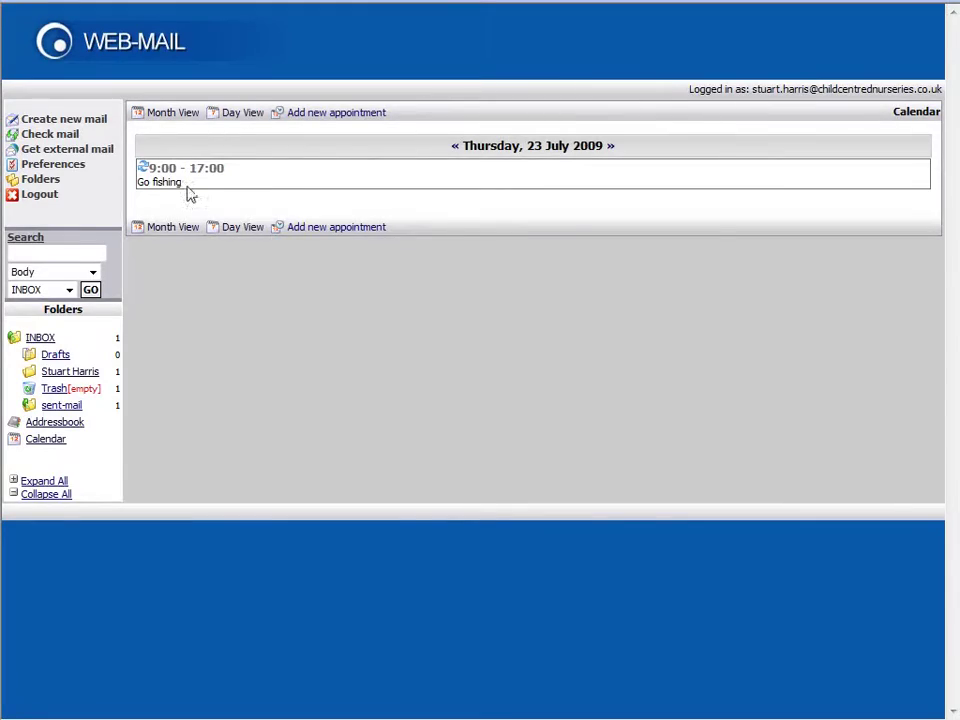
Step: Check the web-mail inbox and read the "Accepted: Go fishing" message
{"action": "left_click", "coordinate": [48, 137]}
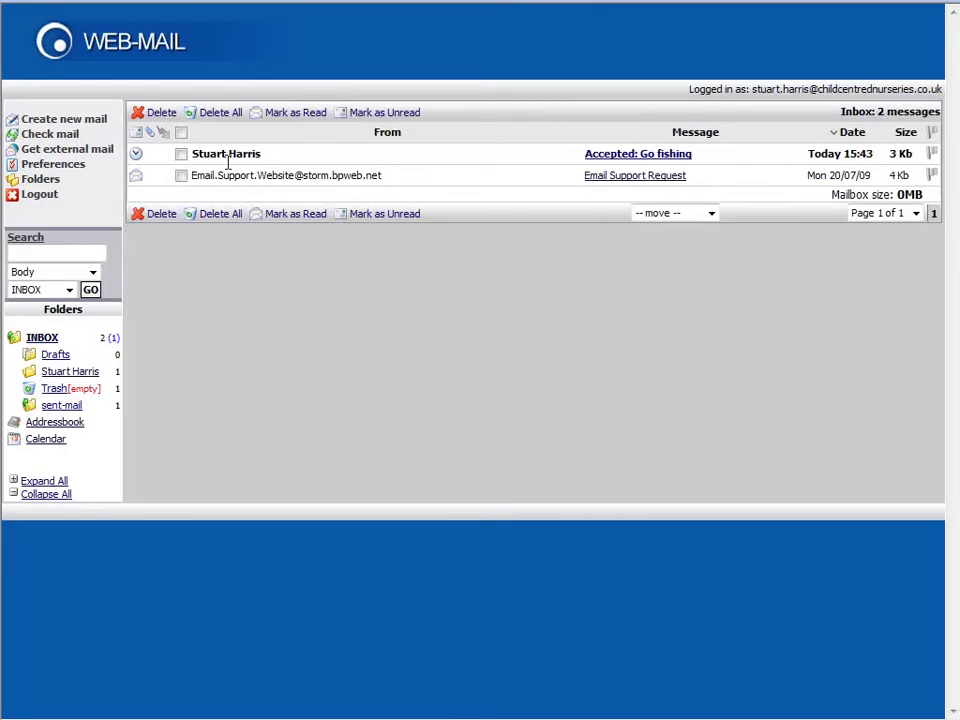
{"action": "left_click", "coordinate": [638, 162]}
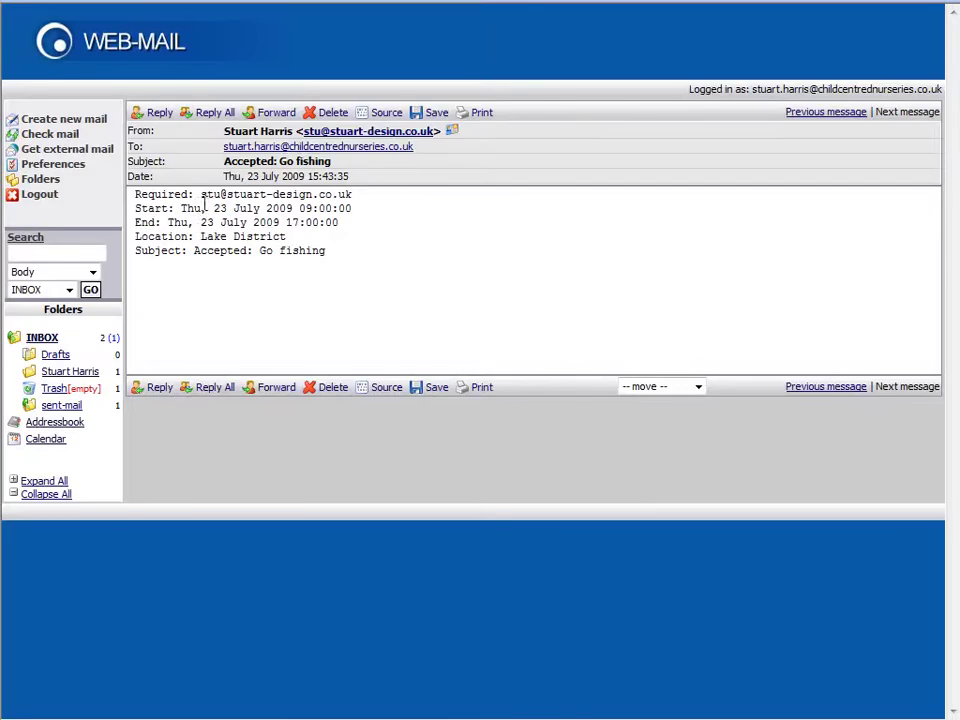
{"action": "left_click", "coordinate": [396, 249]}
Step: Reopen the "Go fishing" appointment from the calendar and check the invited attendee's response status
{"action": "left_click", "coordinate": [45, 440]}
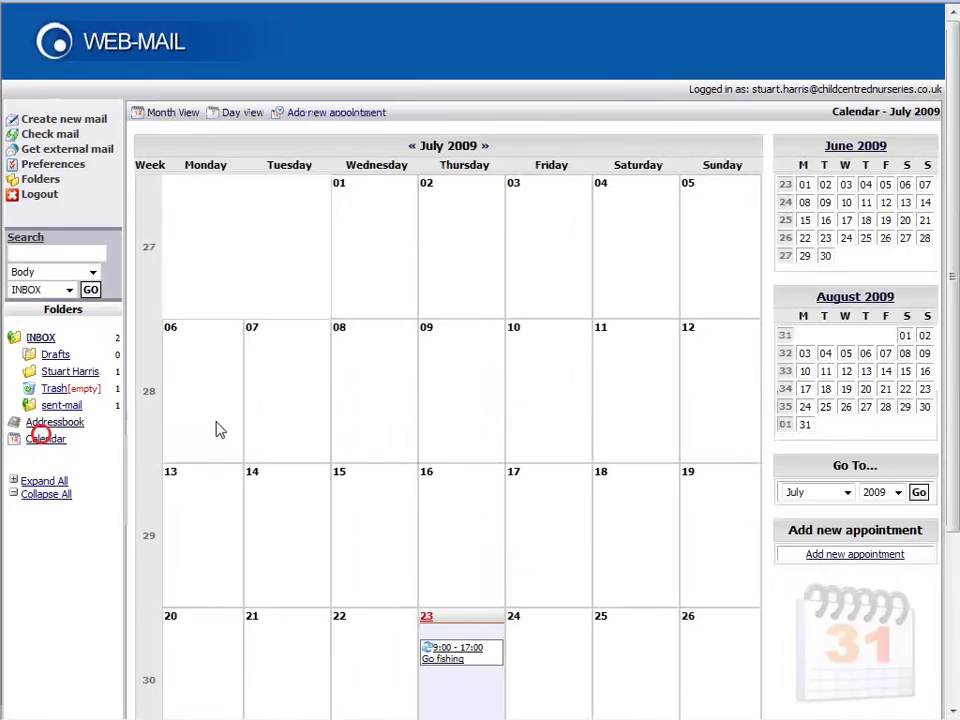
{"action": "left_click", "coordinate": [458, 650]}
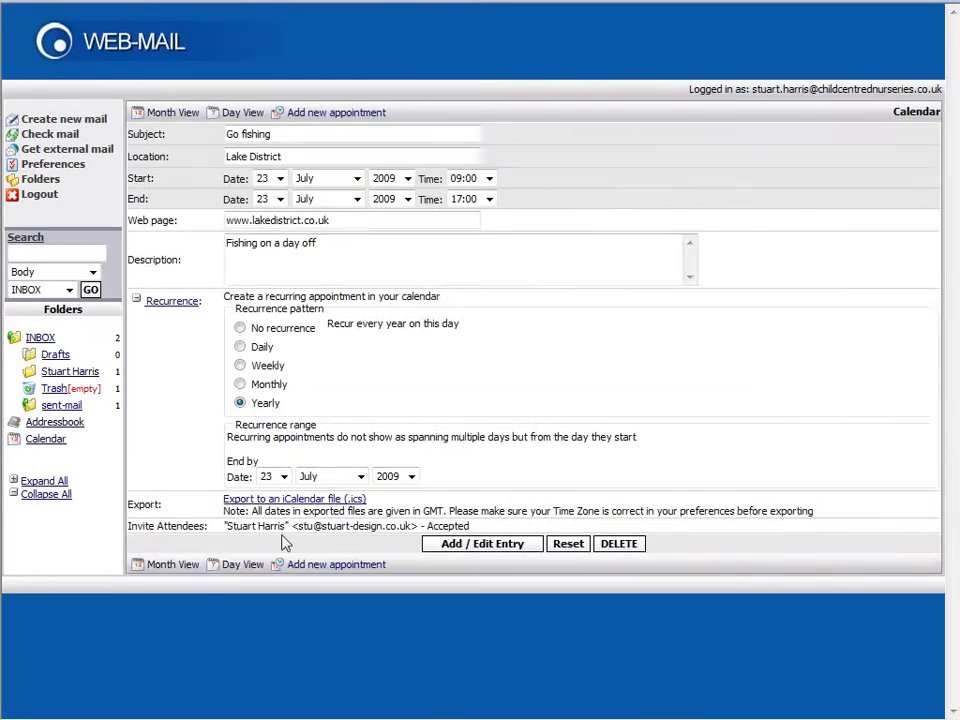
{"action": "left_click", "coordinate": [466, 524]}
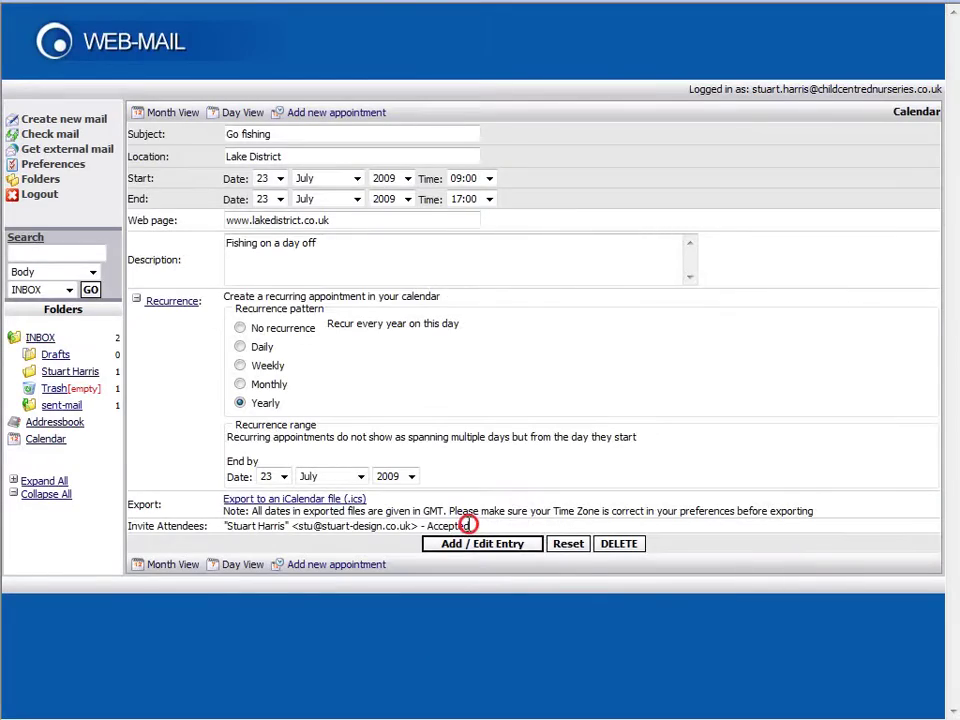
{"action": "left_click_drag", "start_coordinate": [466, 524], "coordinate": [241, 524]}
{"action": "left_click", "coordinate": [242, 528]}
{"action": "left_click", "coordinate": [231, 527]}
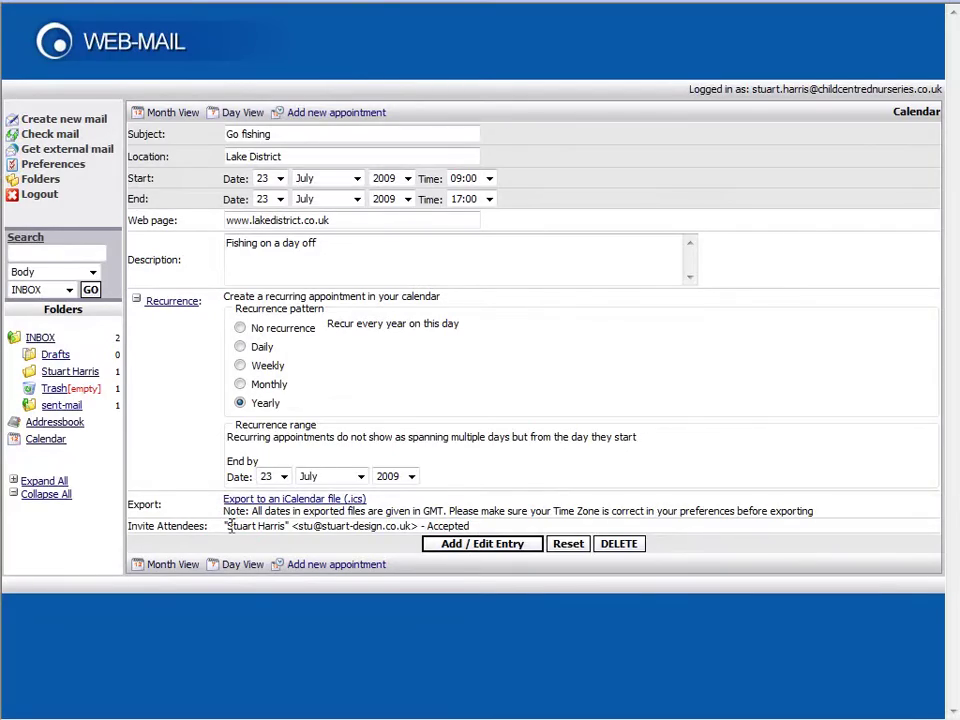
Step: Start exporting the "Go fishing" appointment to an iCalendar (.ics) file
{"action": "left_click", "coordinate": [278, 500]}
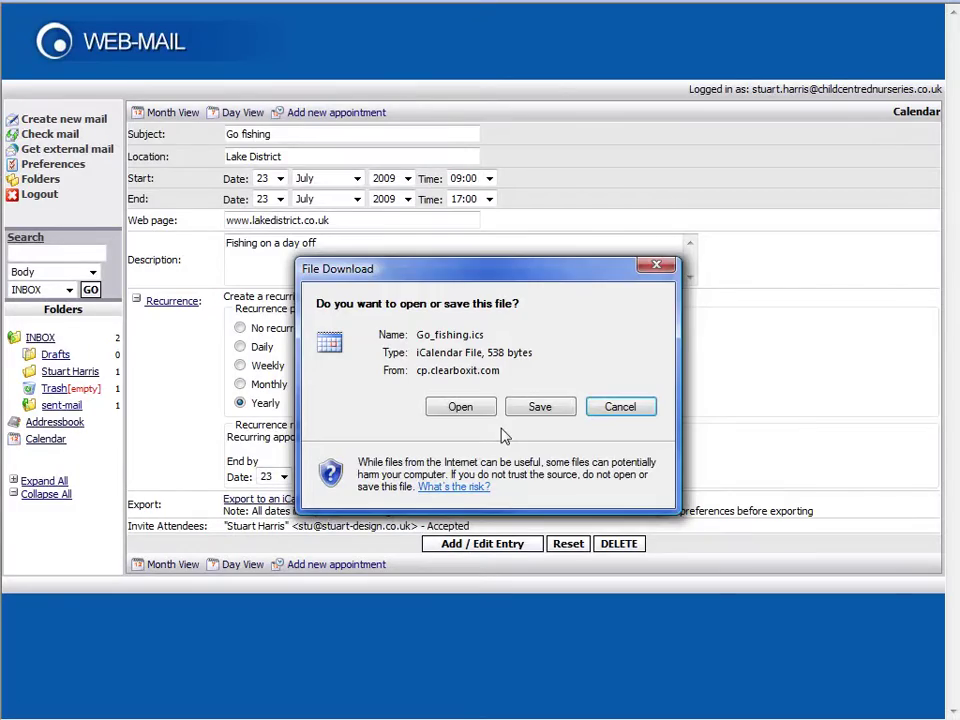